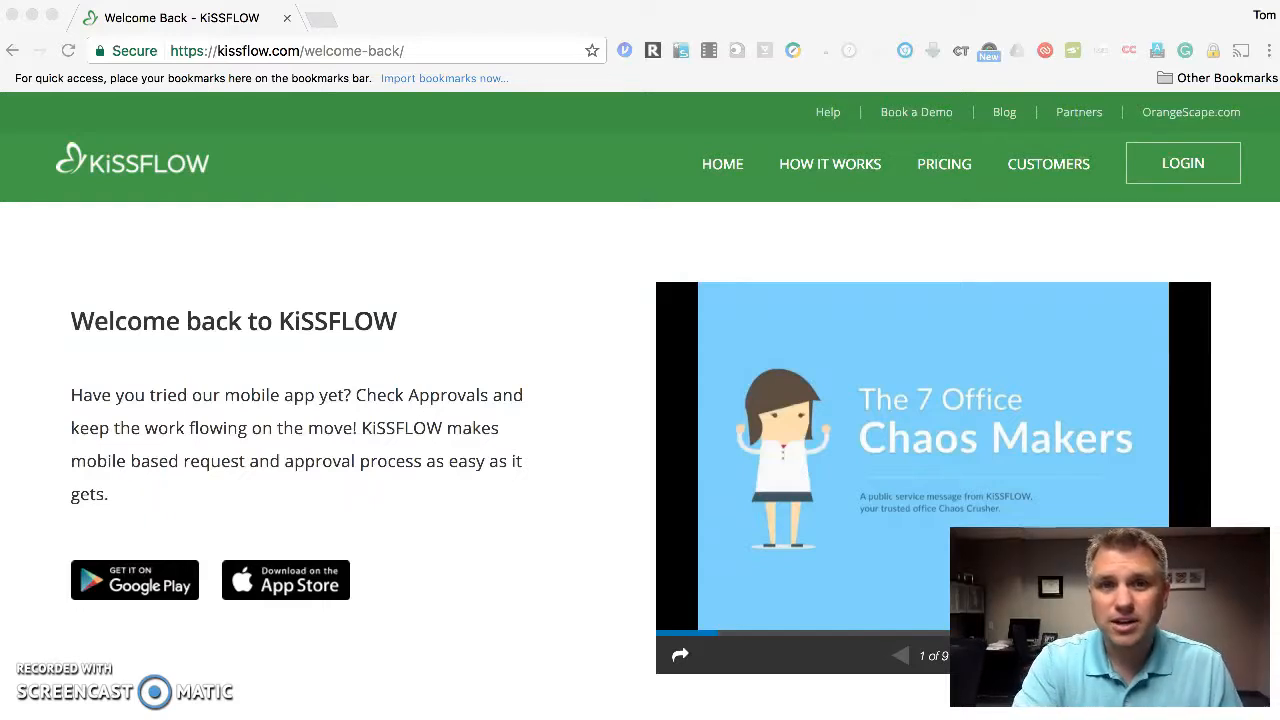
# Sign in with Google and initiate a new 12 Month - Mileage and Expenses Reimbursement request
pyautogui.click(1183, 165)
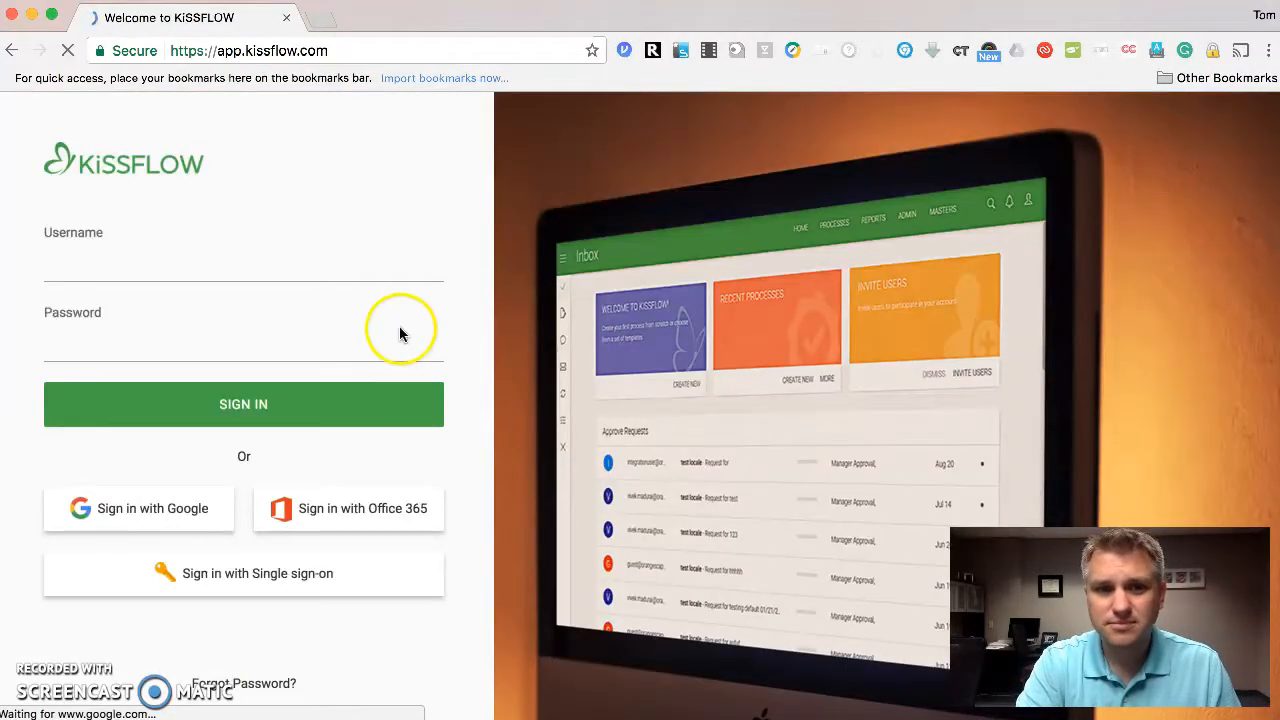
pyautogui.click(166, 520)
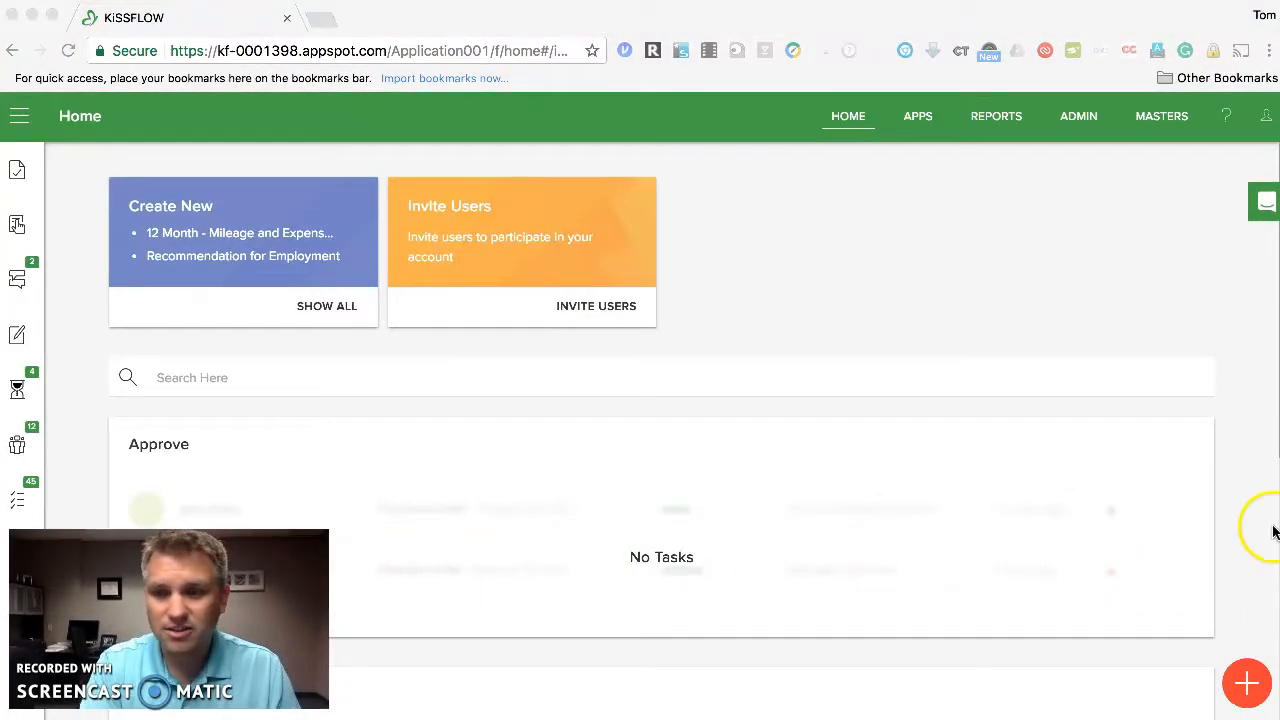
pyautogui.click(1248, 690)
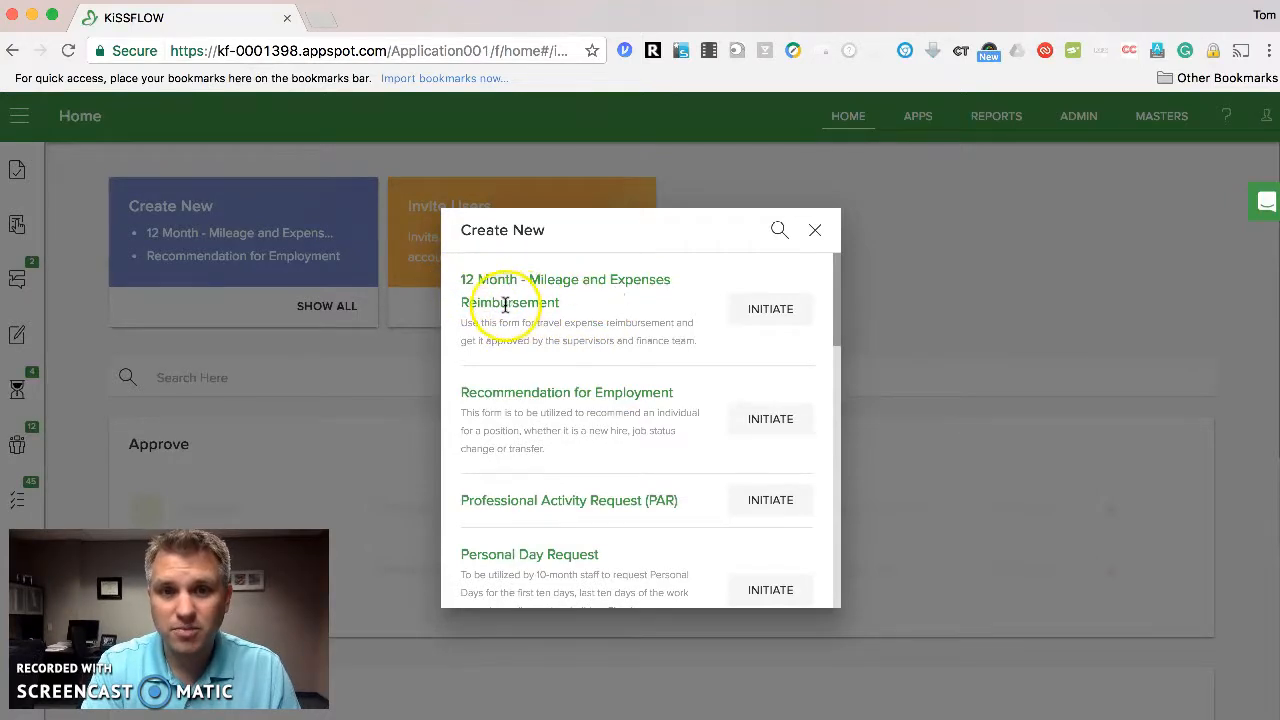
pyautogui.click(760, 313)
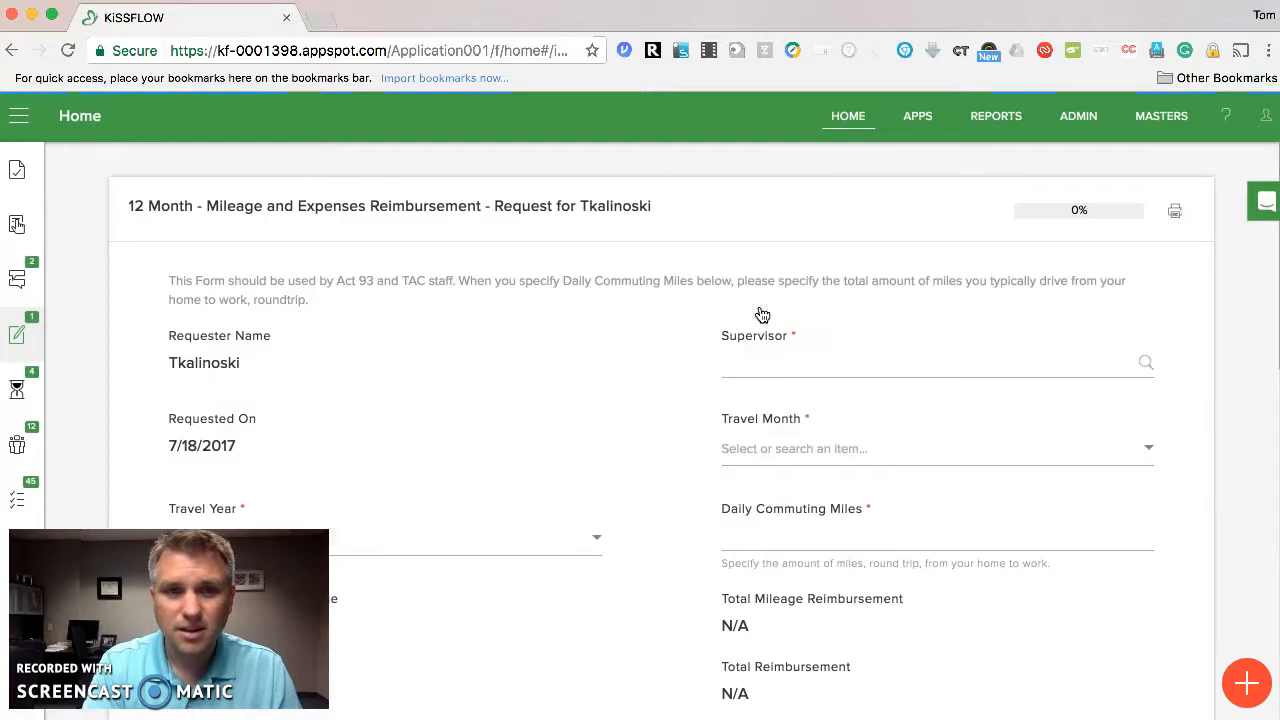
pyautogui.click(754, 313)
# Look up and assign the supervisor's account on the request, and set the travel month to June
pyautogui.scroll(-3, 496, 371)
pyautogui.scroll(3, 496, 371)
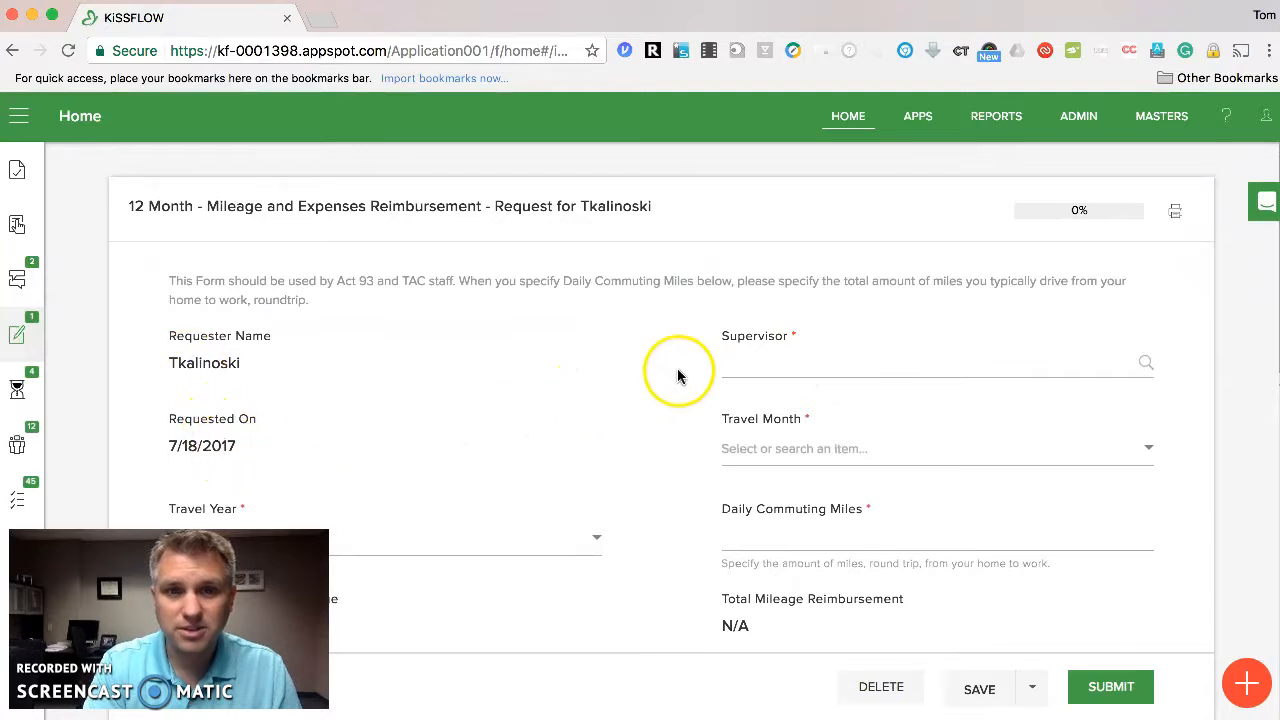
pyautogui.click(749, 362)
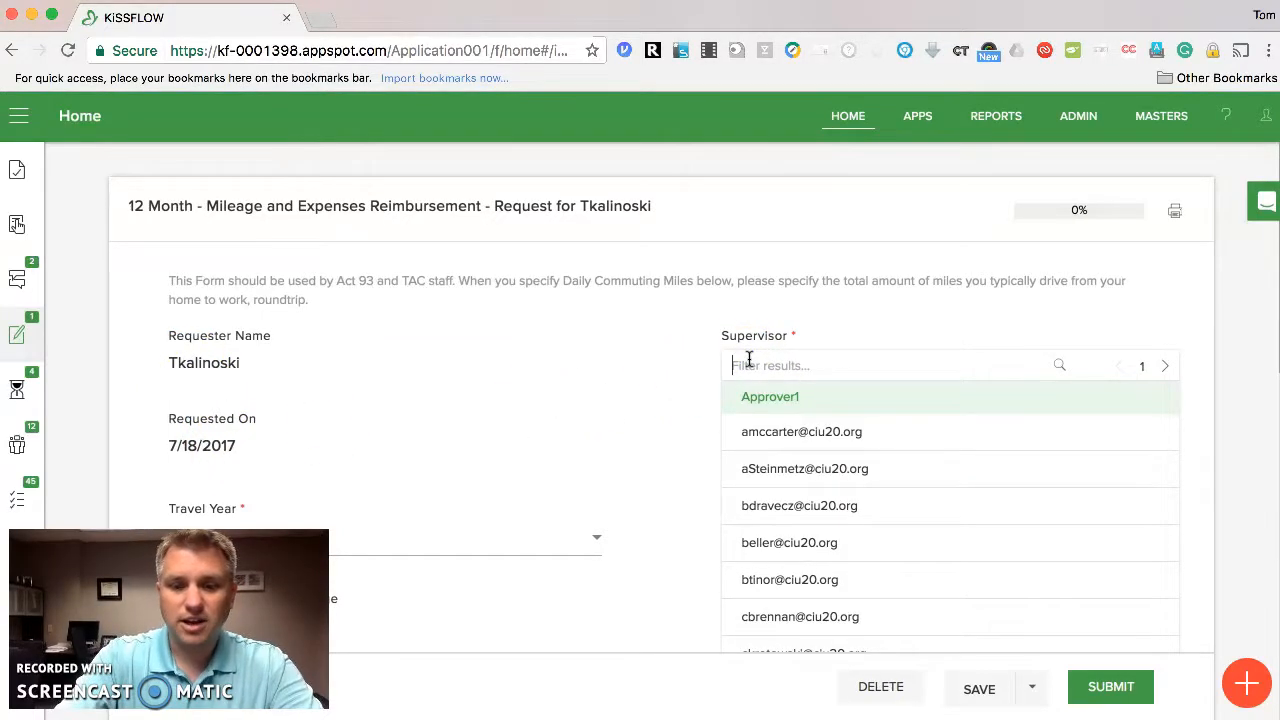
pyautogui.write('balt')
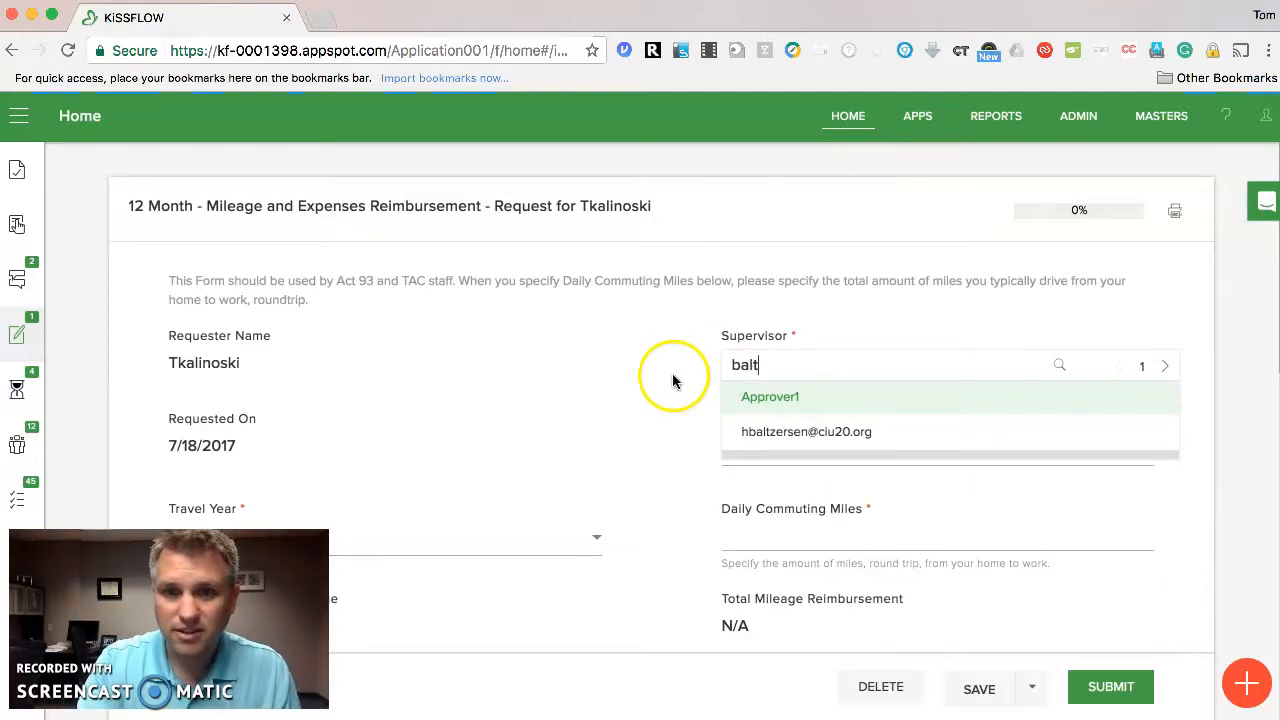
pyautogui.click(814, 440)
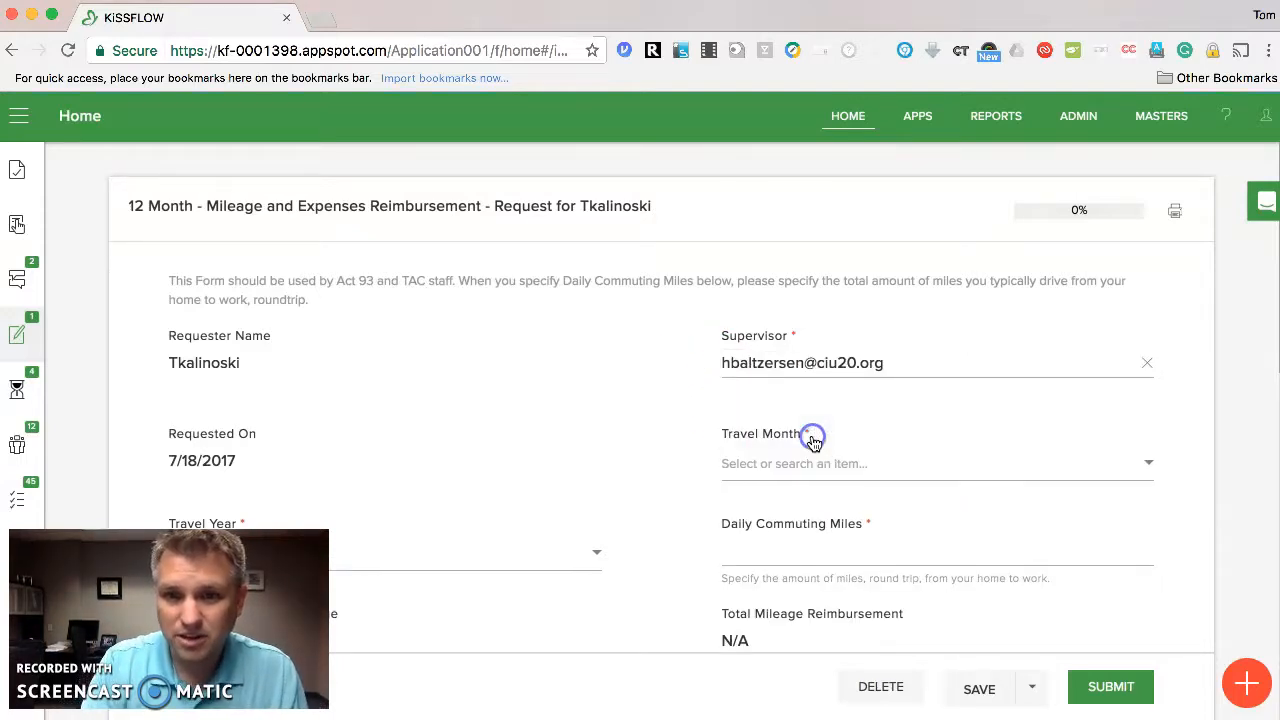
pyautogui.click(778, 474)
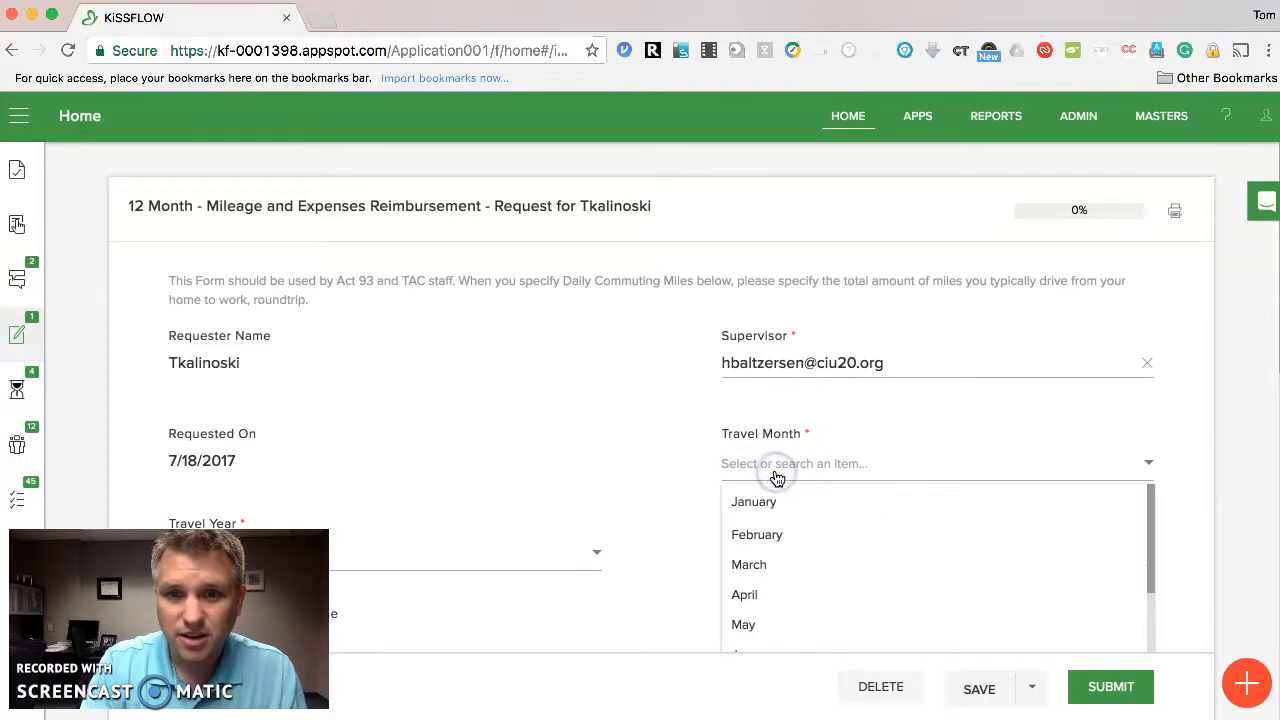
pyautogui.scroll(-2, 810, 607)
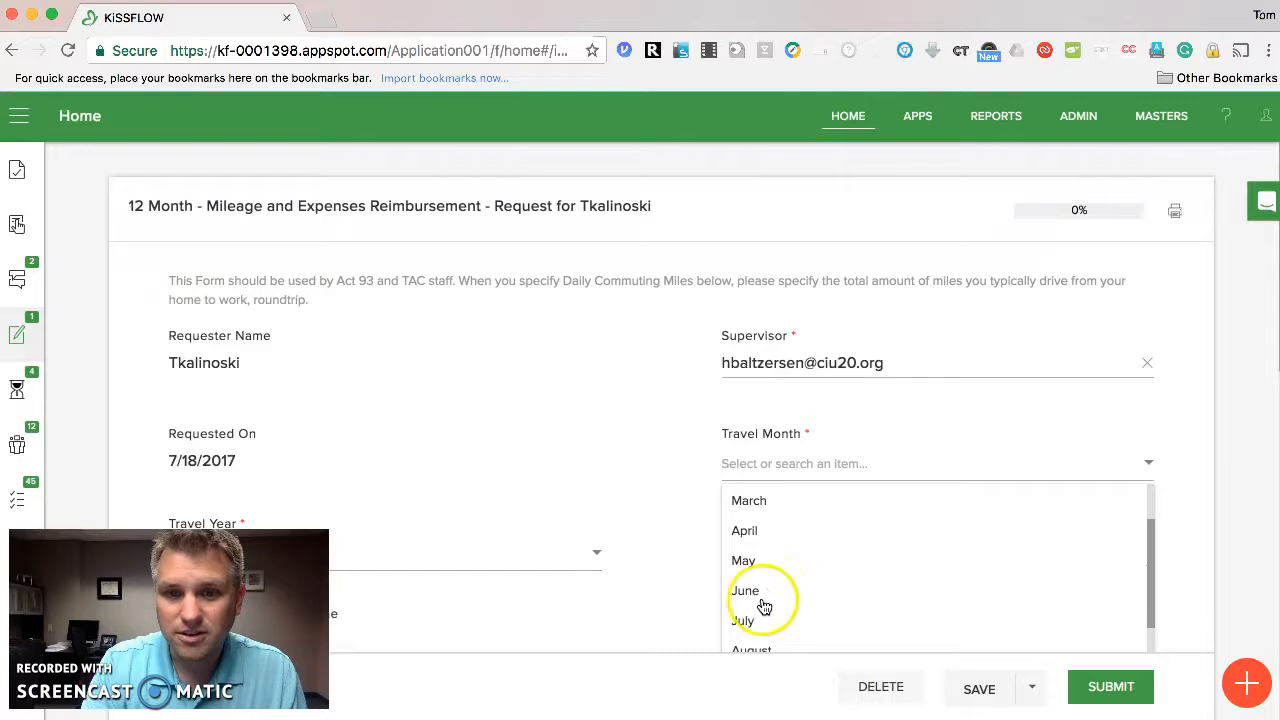
pyautogui.click(764, 597)
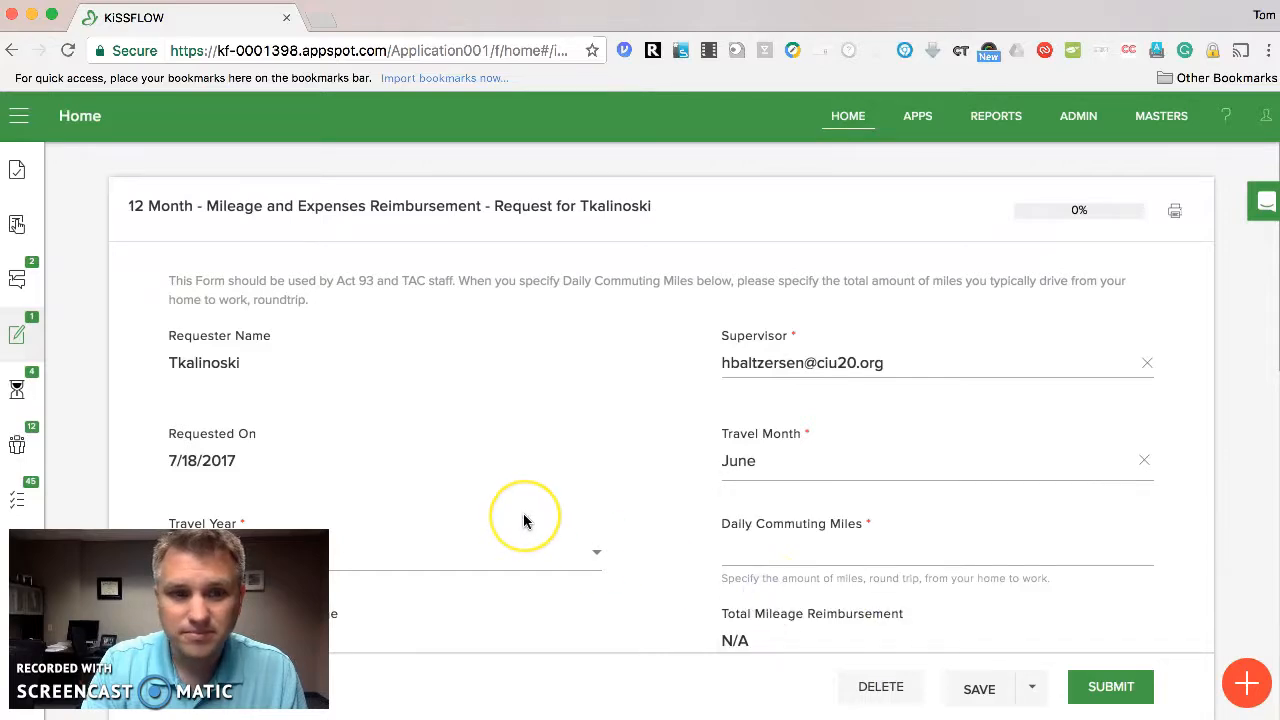
# Set the travel year to 2017 and the daily commuting miles to 8
pyautogui.scroll(-2, 523, 513)
pyautogui.click(297, 337)
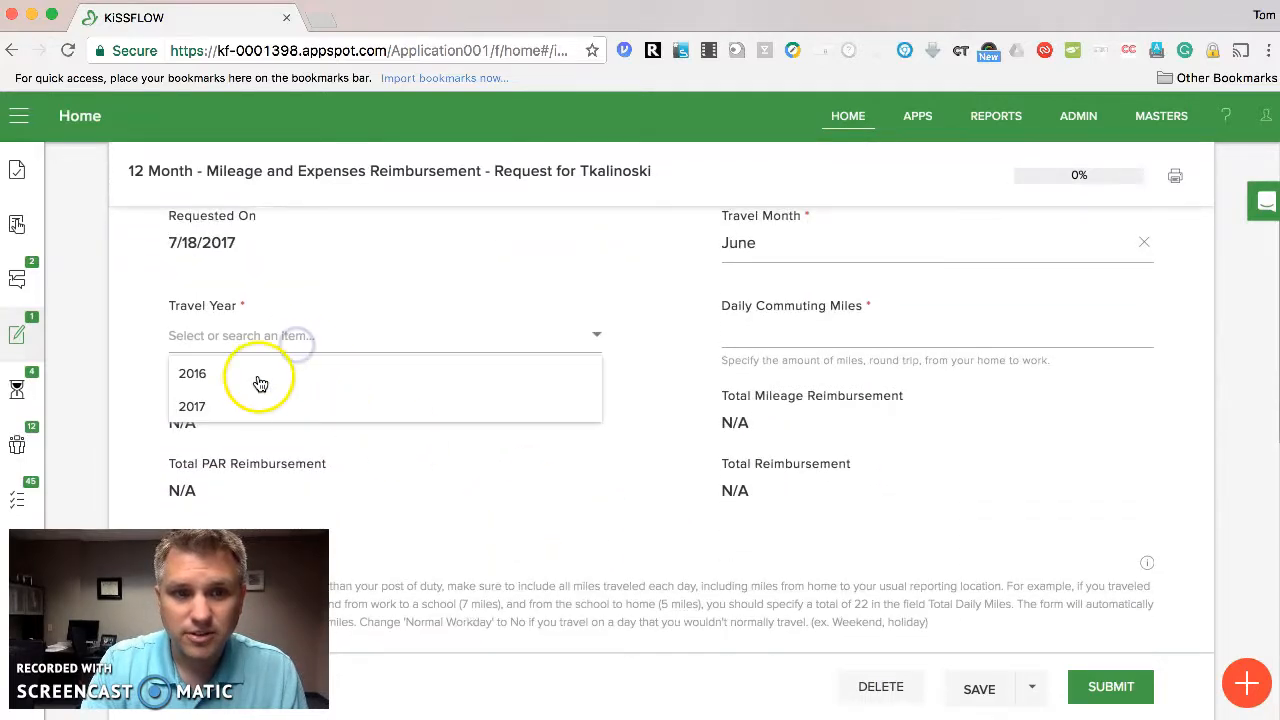
pyautogui.click(256, 408)
pyautogui.click(750, 334)
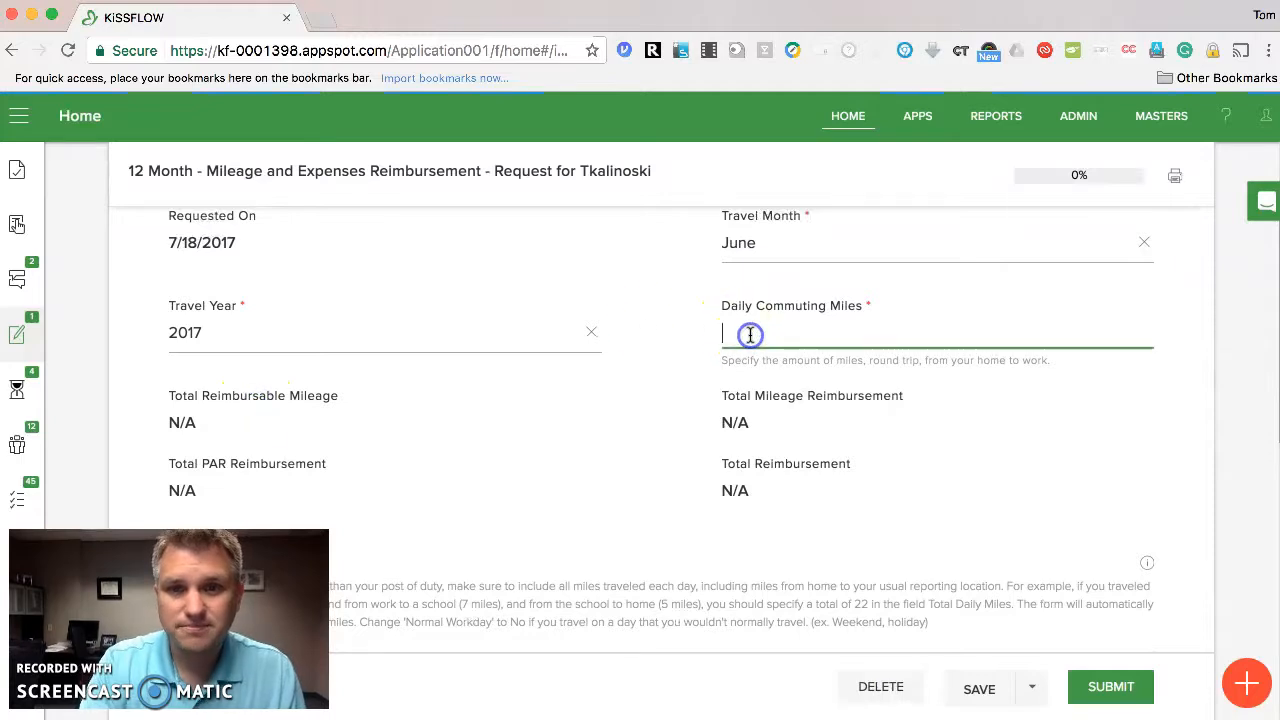
pyautogui.write('8')
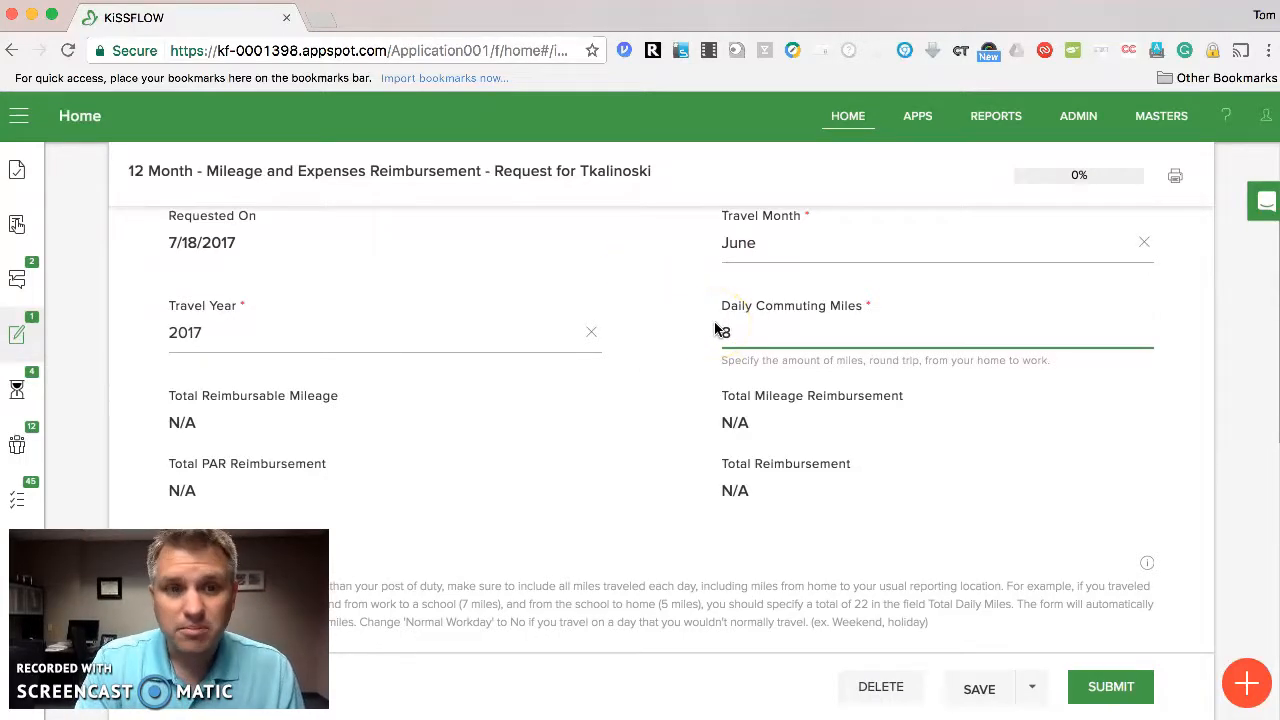
# Add a row to the Mileage Details table and set its date to 6/1/2017
pyautogui.scroll(-1, 715, 330)
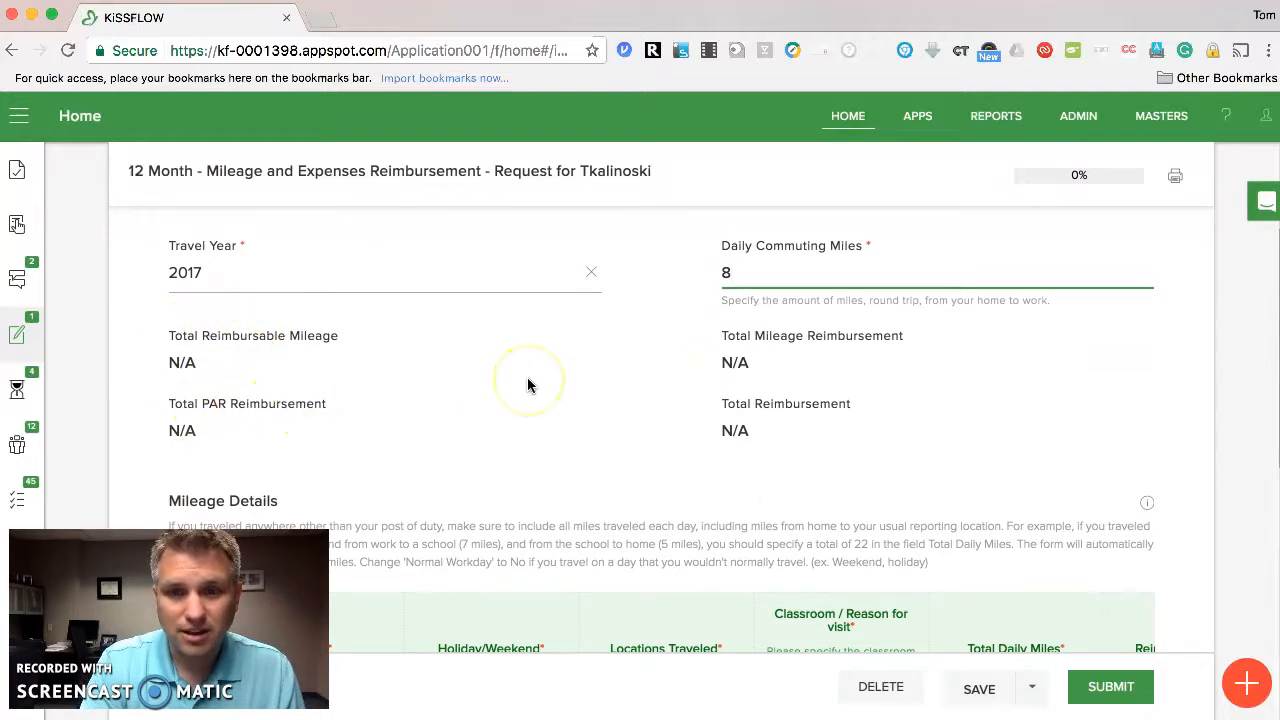
pyautogui.scroll(-4, 527, 379)
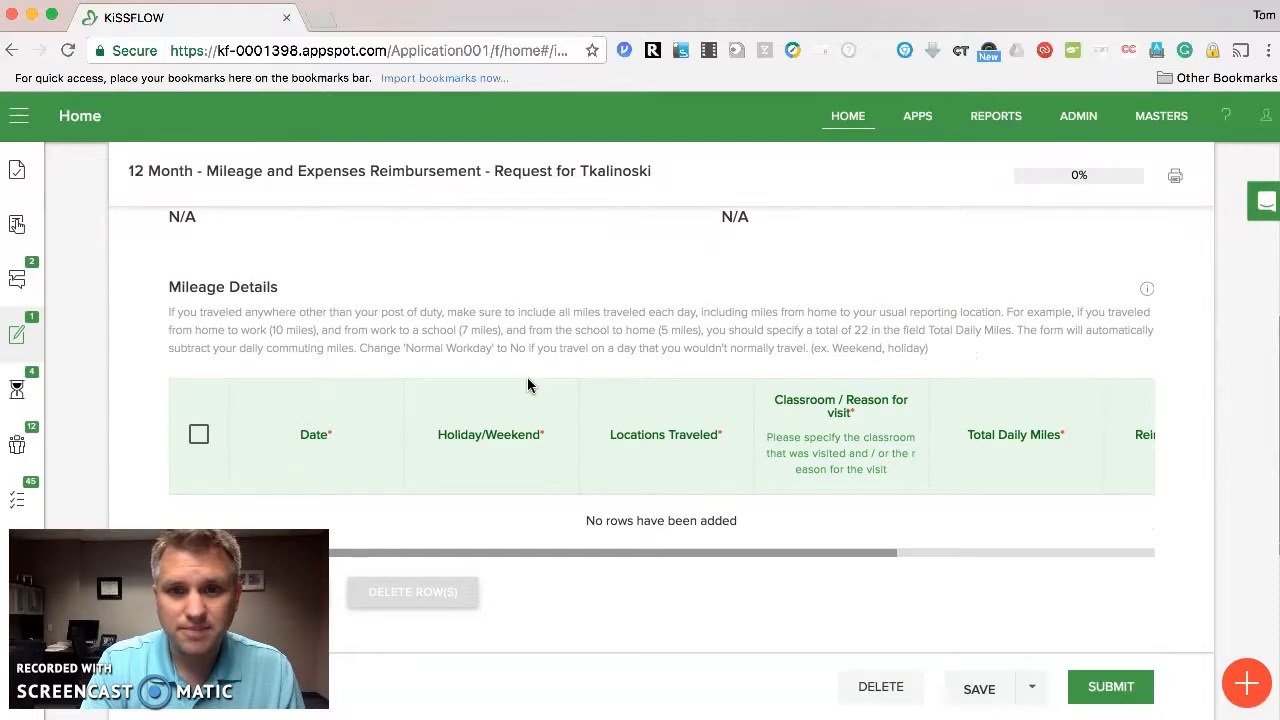
pyautogui.scroll(-1, 528, 382)
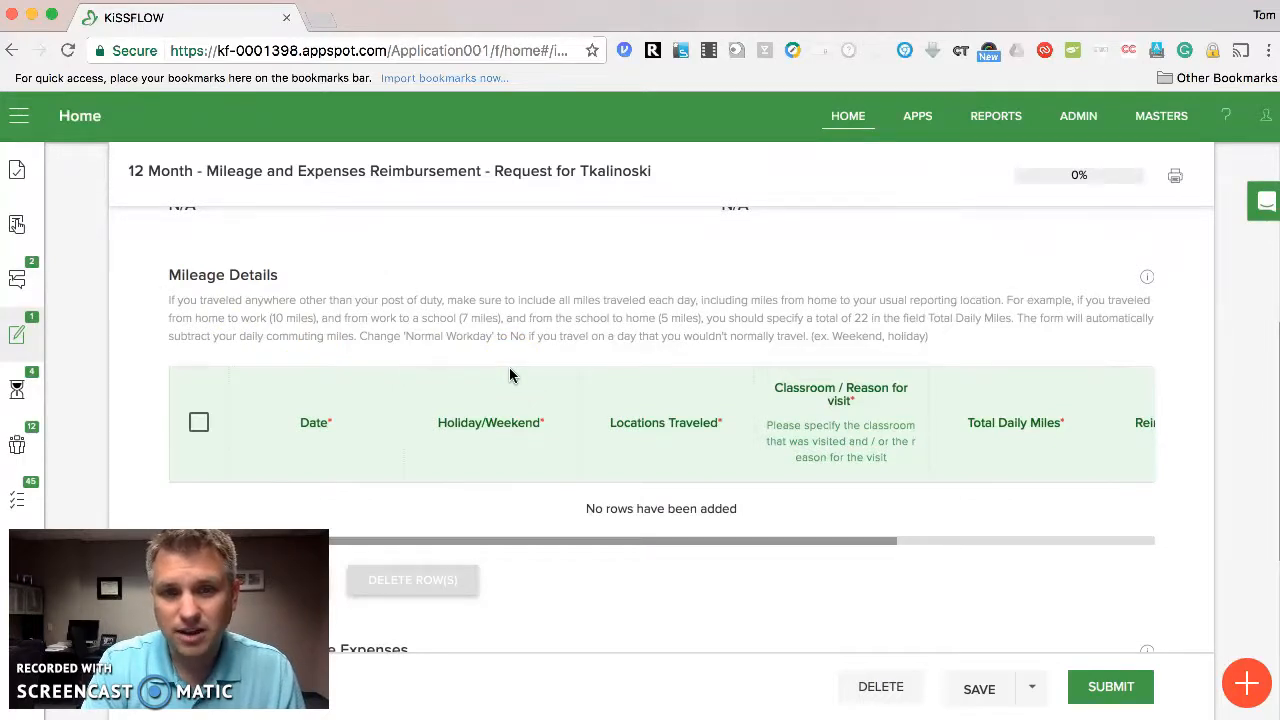
pyautogui.scroll(-2, 509, 375)
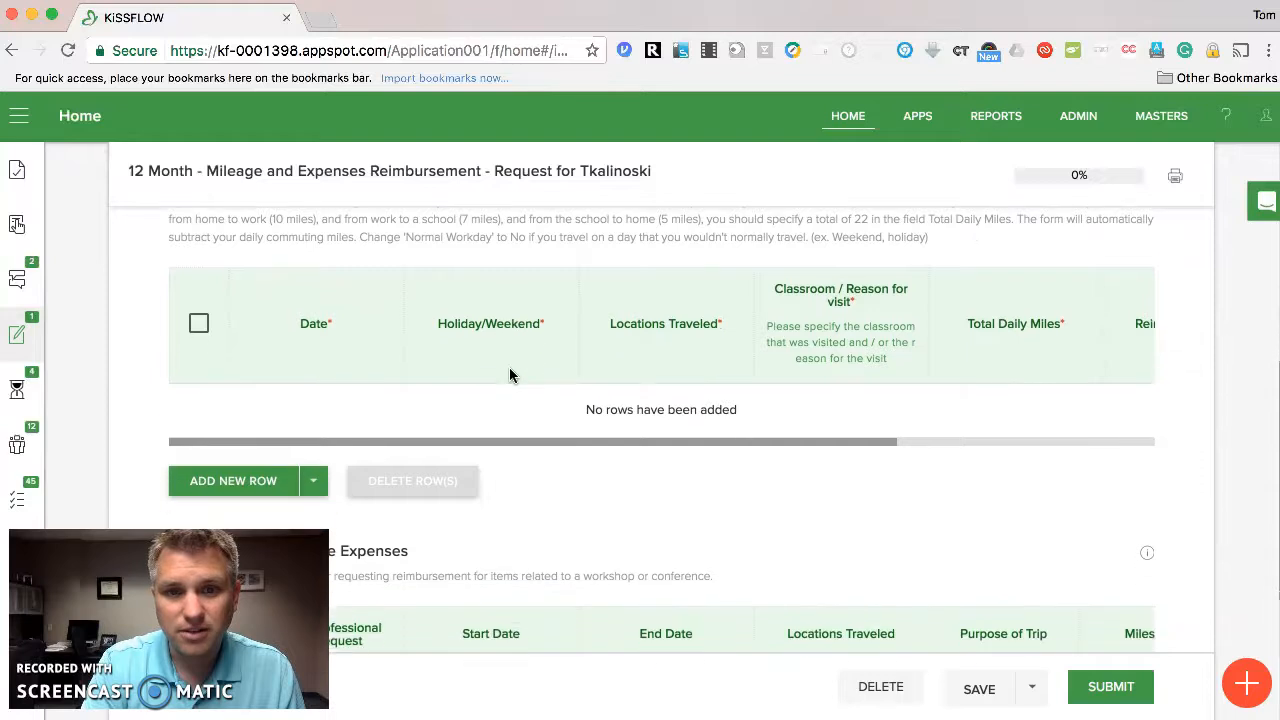
pyautogui.click(218, 484)
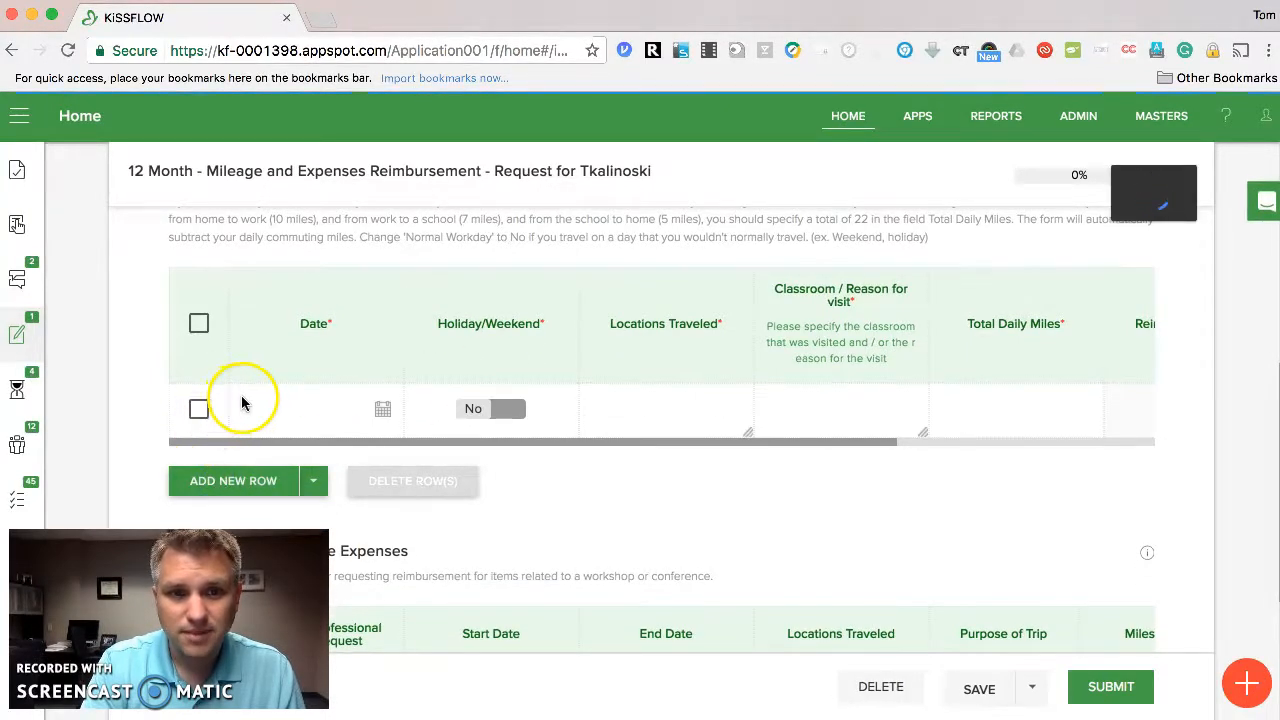
pyautogui.click(383, 410)
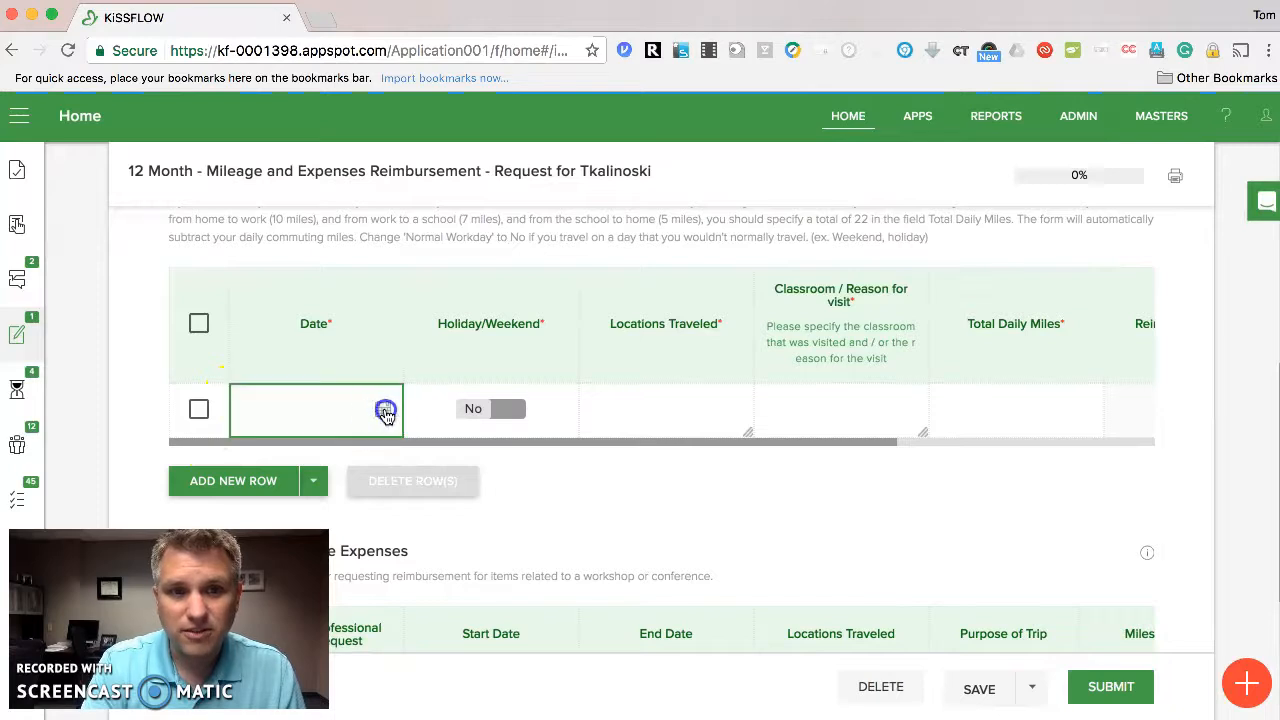
pyautogui.click(428, 458)
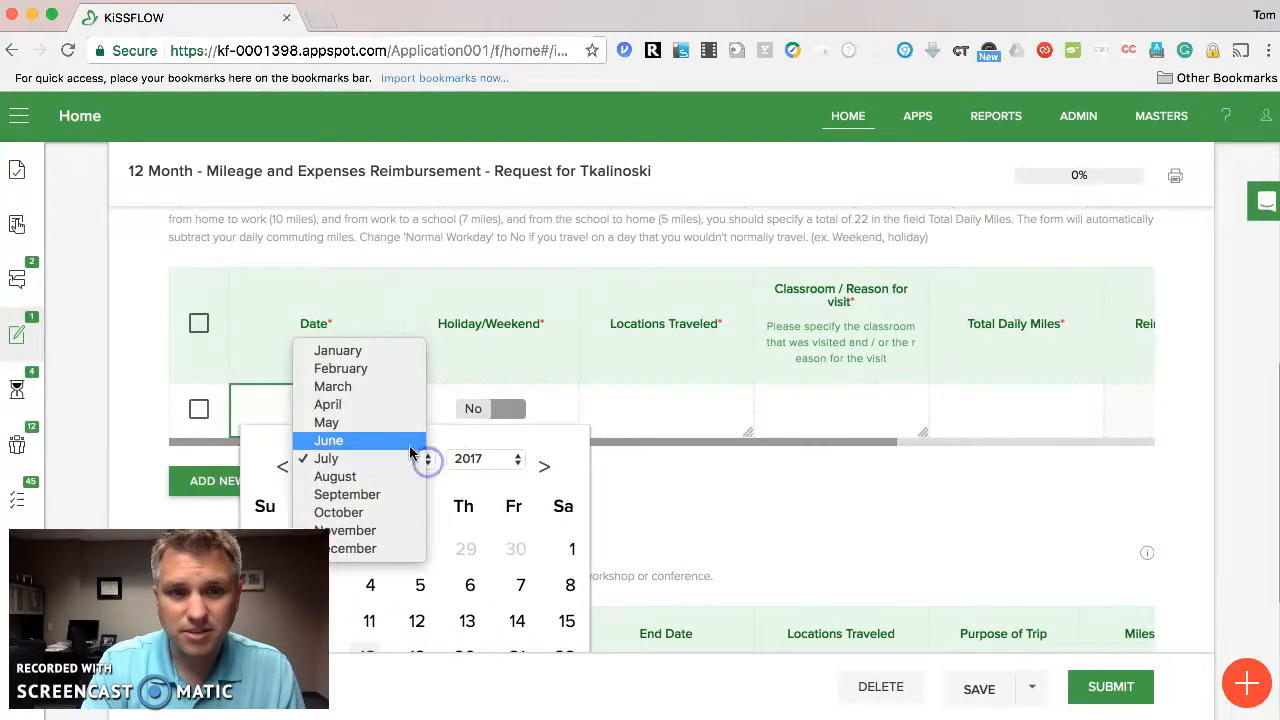
pyautogui.click(410, 445)
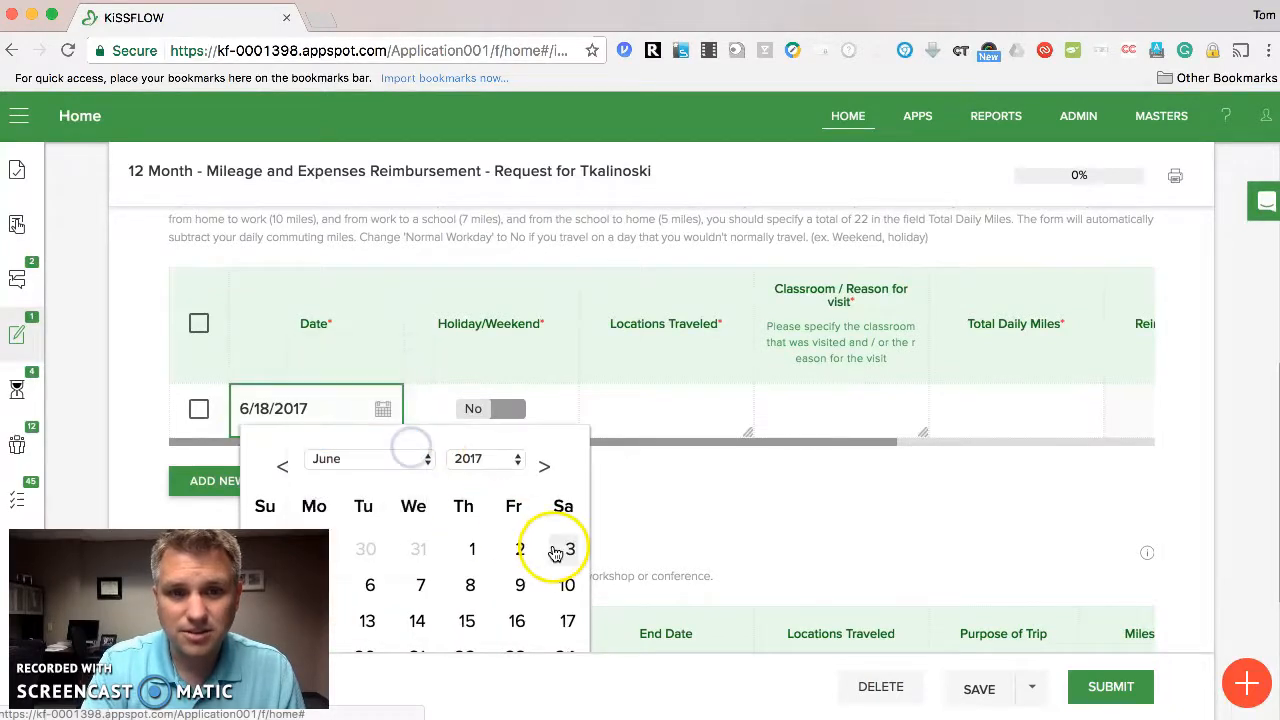
pyautogui.click(474, 552)
# Enter "home, office, bethlehem middle school, office, home" as the locations traveled in the 6/1/2017 row
pyautogui.click(636, 411)
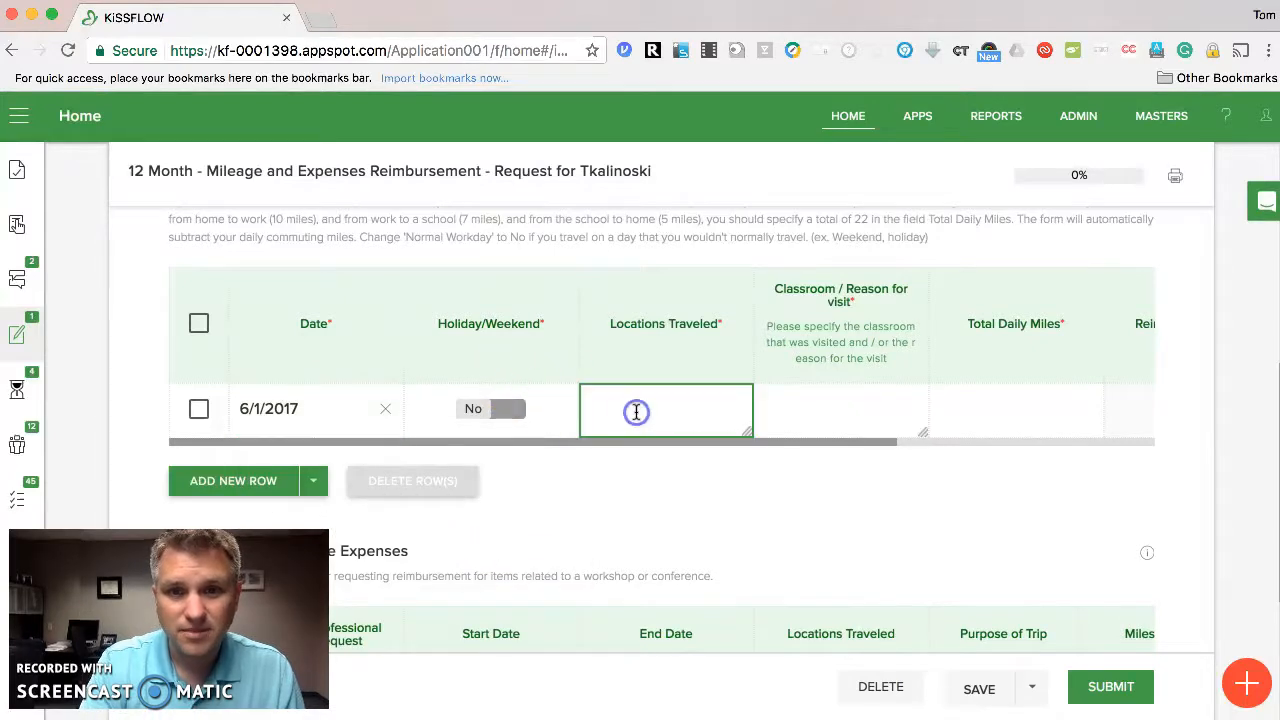
pyautogui.write('home')
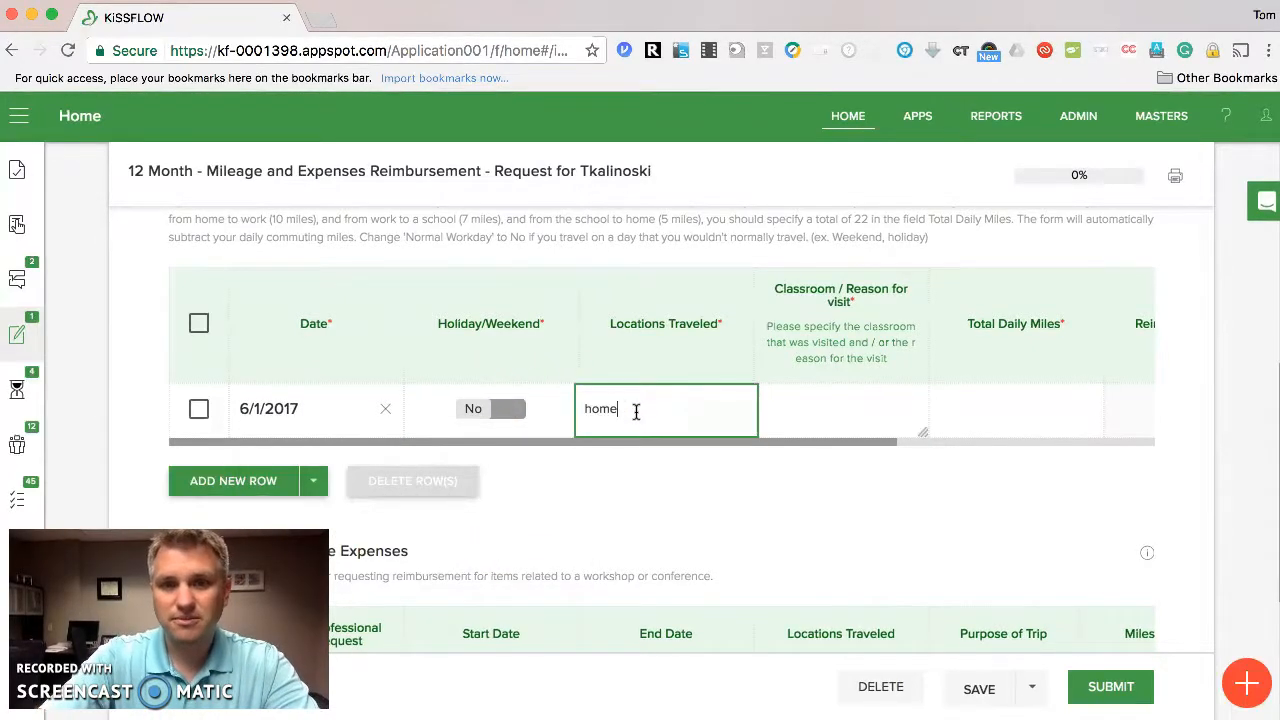
pyautogui.write(', office, ')
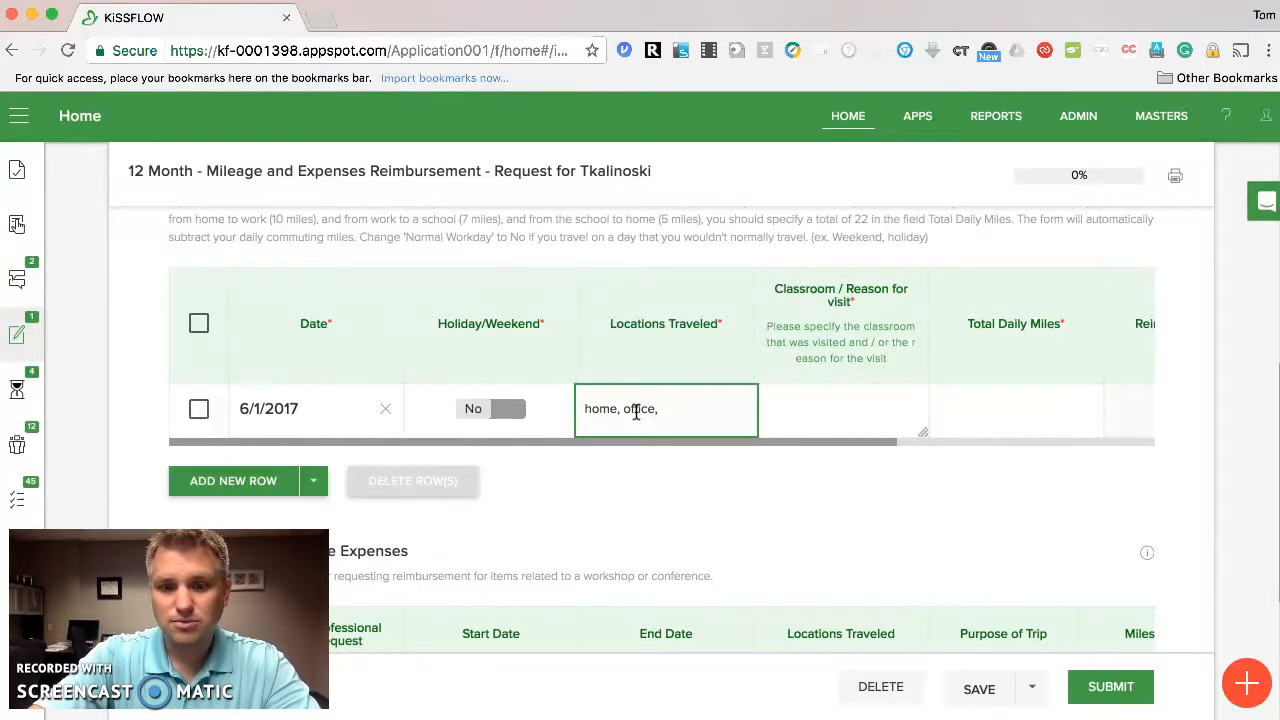
pyautogui.write('bethlehem ')
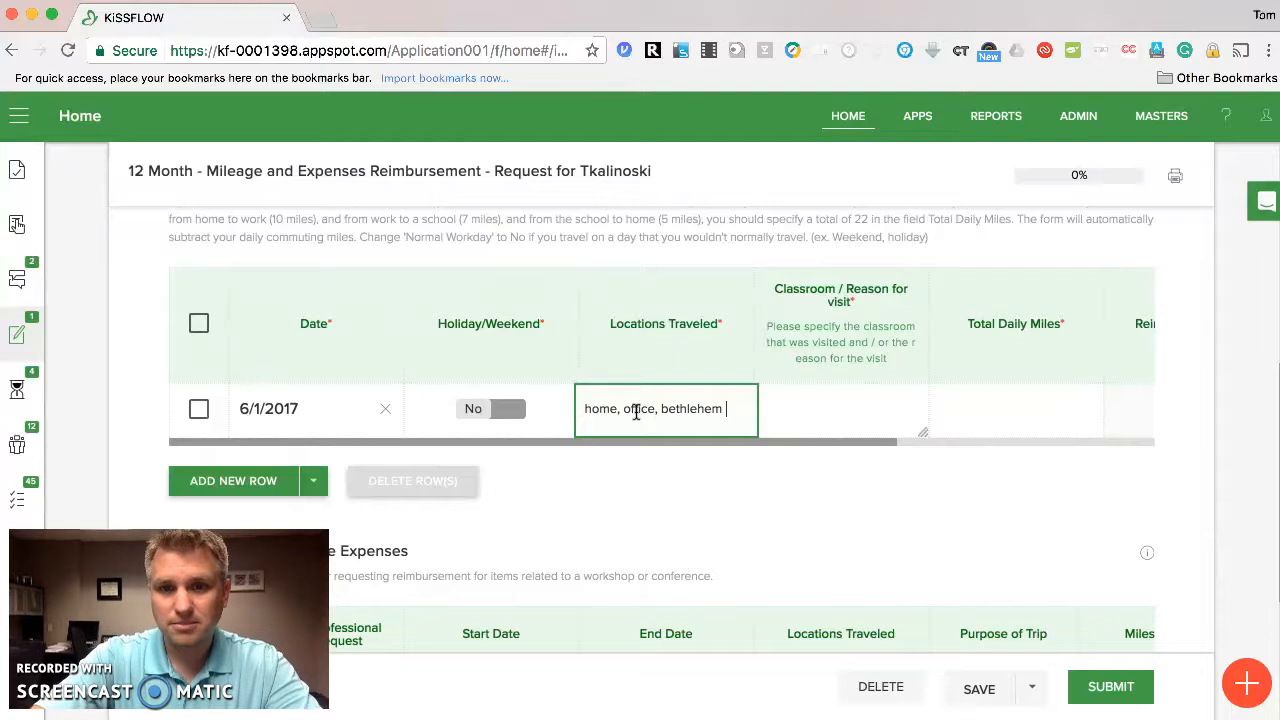
pyautogui.write('middle s')
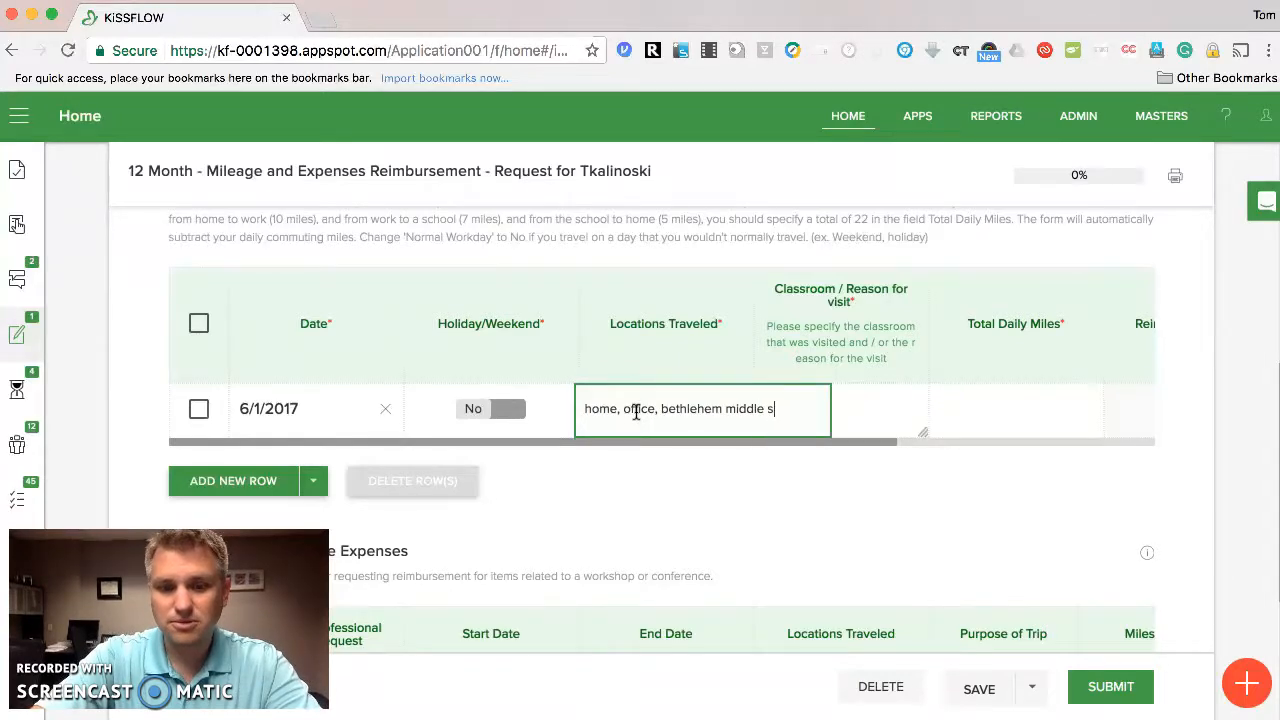
pyautogui.write('chool, office, home')
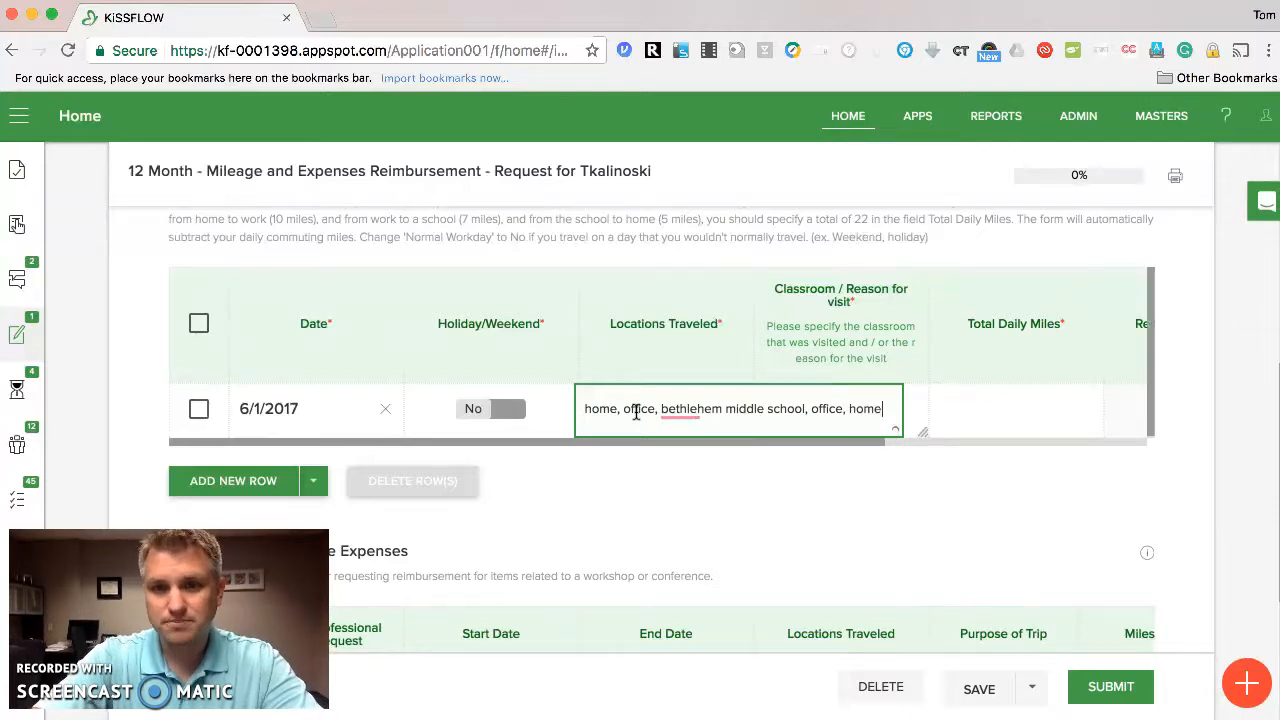
pyautogui.press('Tab')
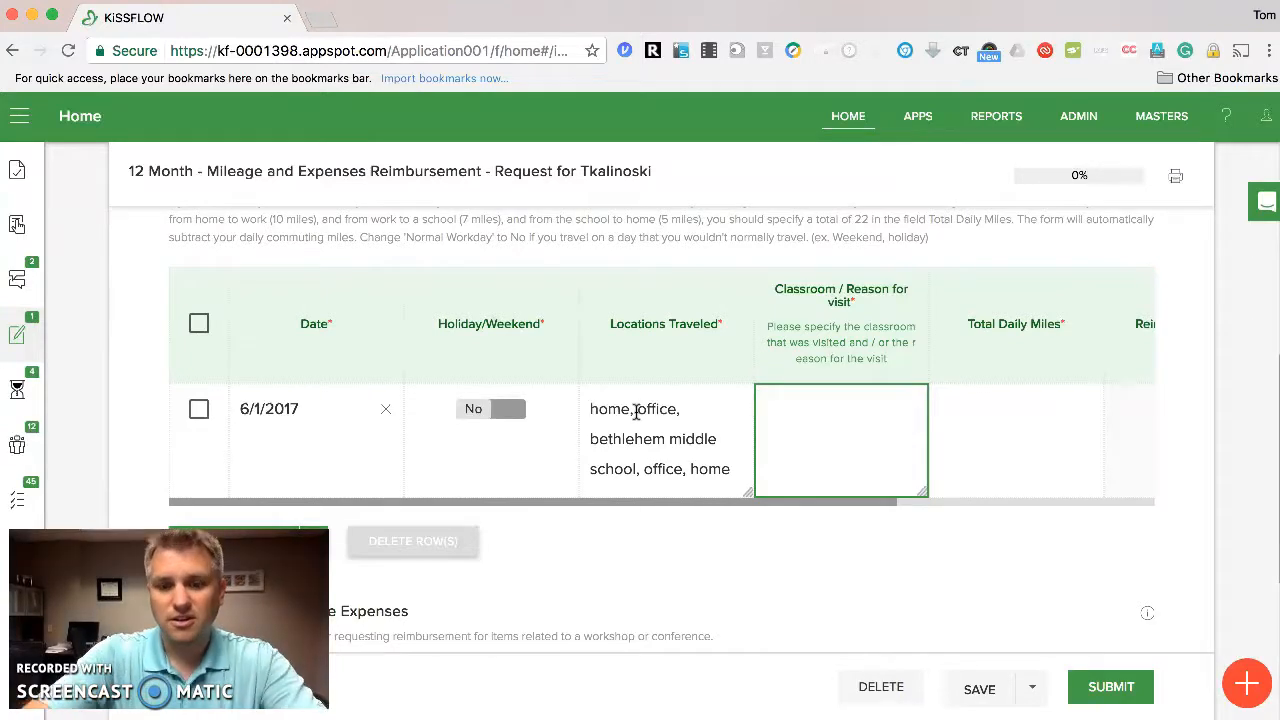
# Fill in the row's classroom / reason for visit, stating that the named teacher's class was visited for observation
pyautogui.write('vis')
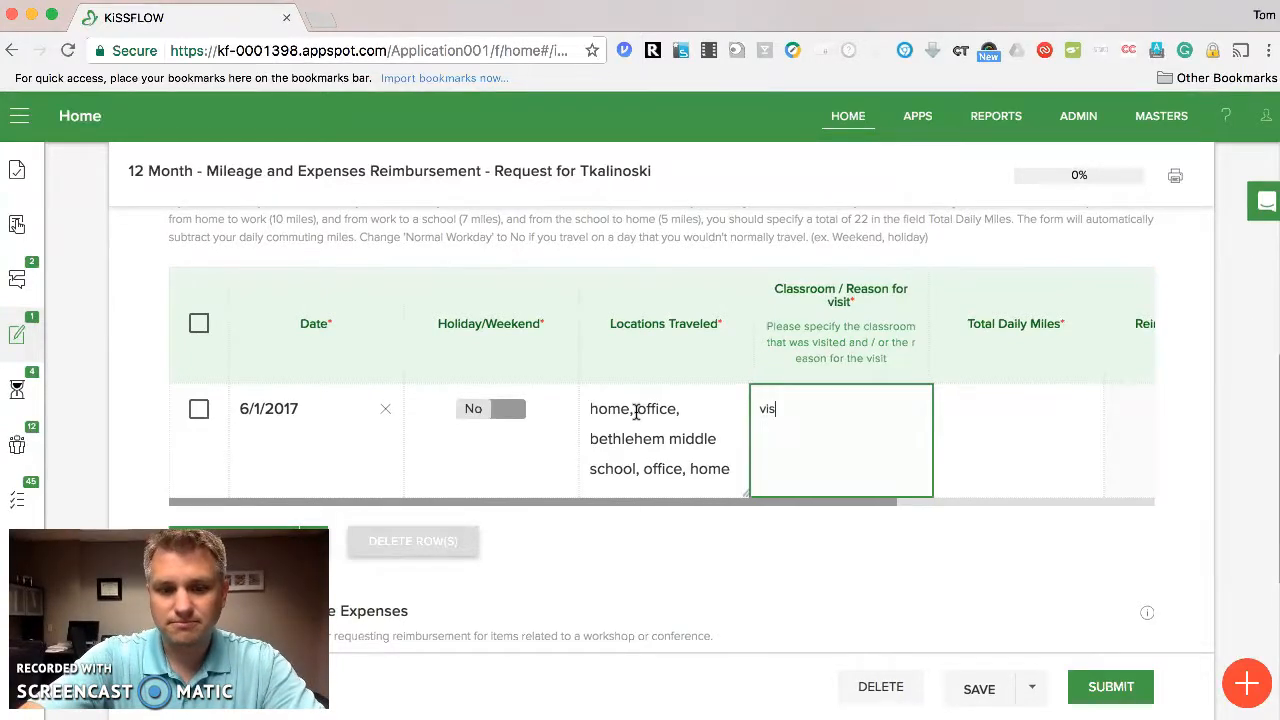
pyautogui.write('ted ms smith;s class for observation')
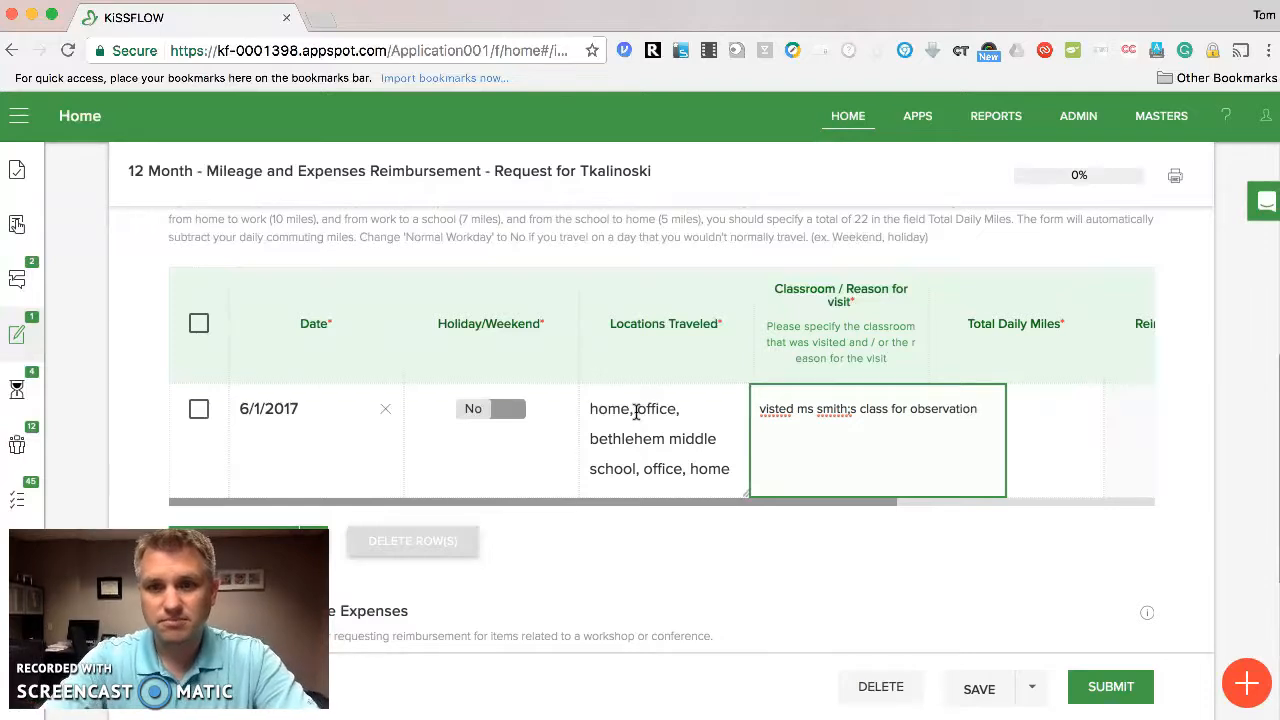
pyautogui.press('Tab')
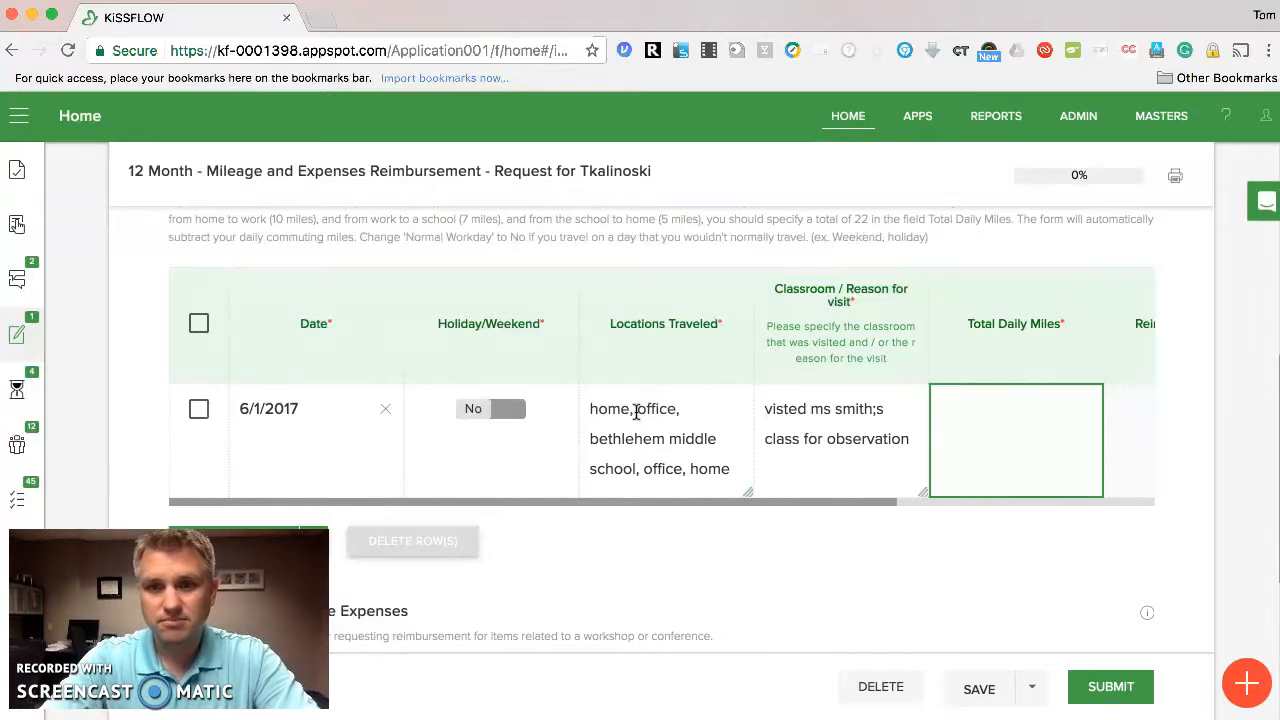
# Correct the teacher's name in the reason for visit by replacing the semicolon with an apostrophe
pyautogui.click(899, 416)
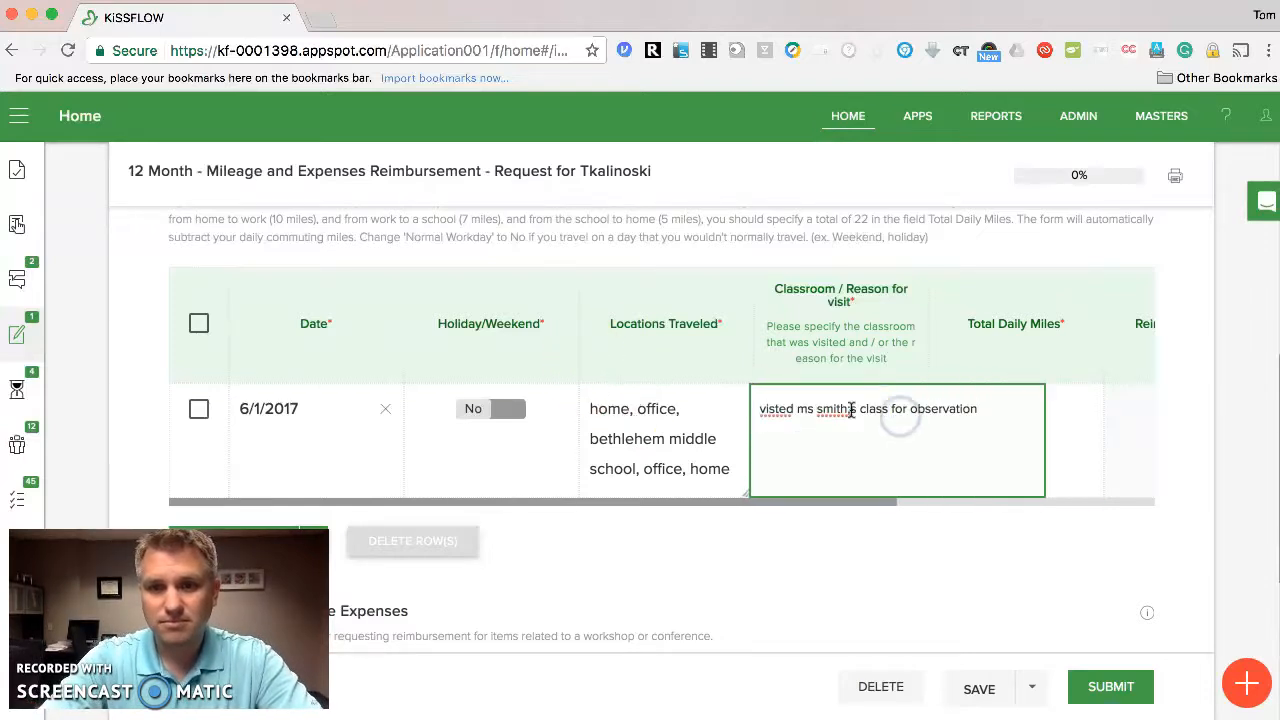
pyautogui.click(855, 409)
pyautogui.press('BackSpace')
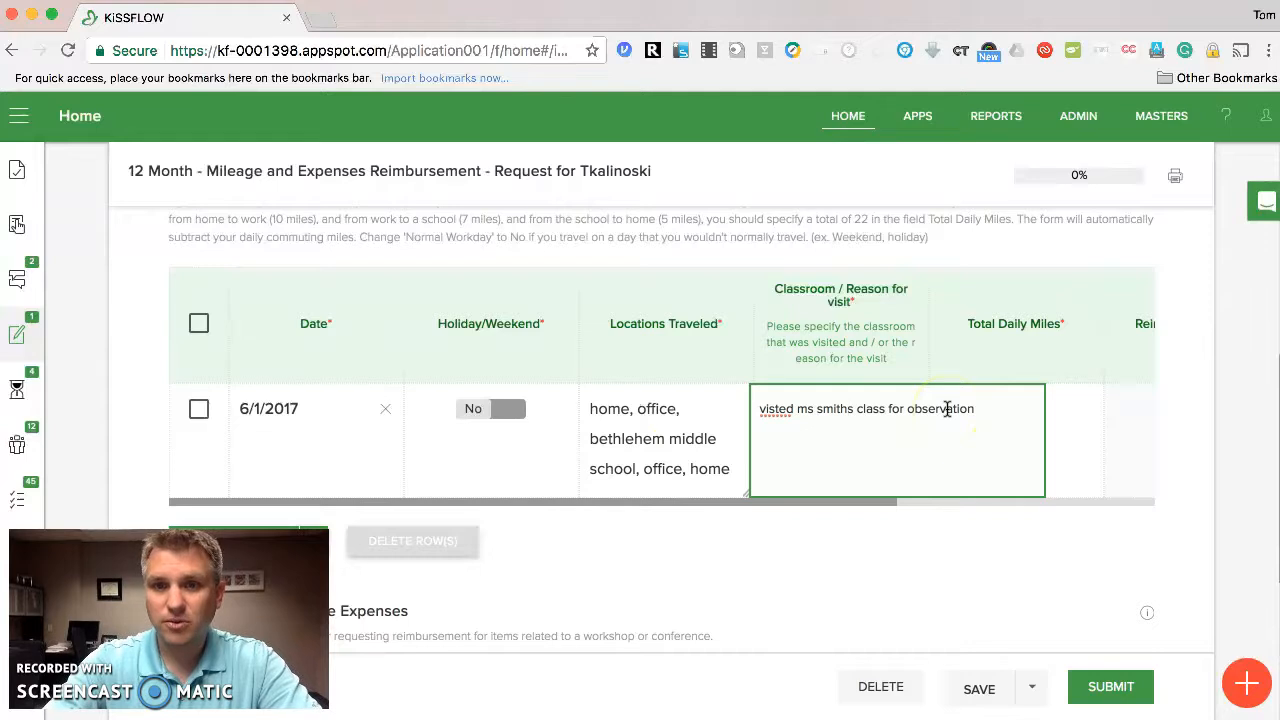
pyautogui.write("'")
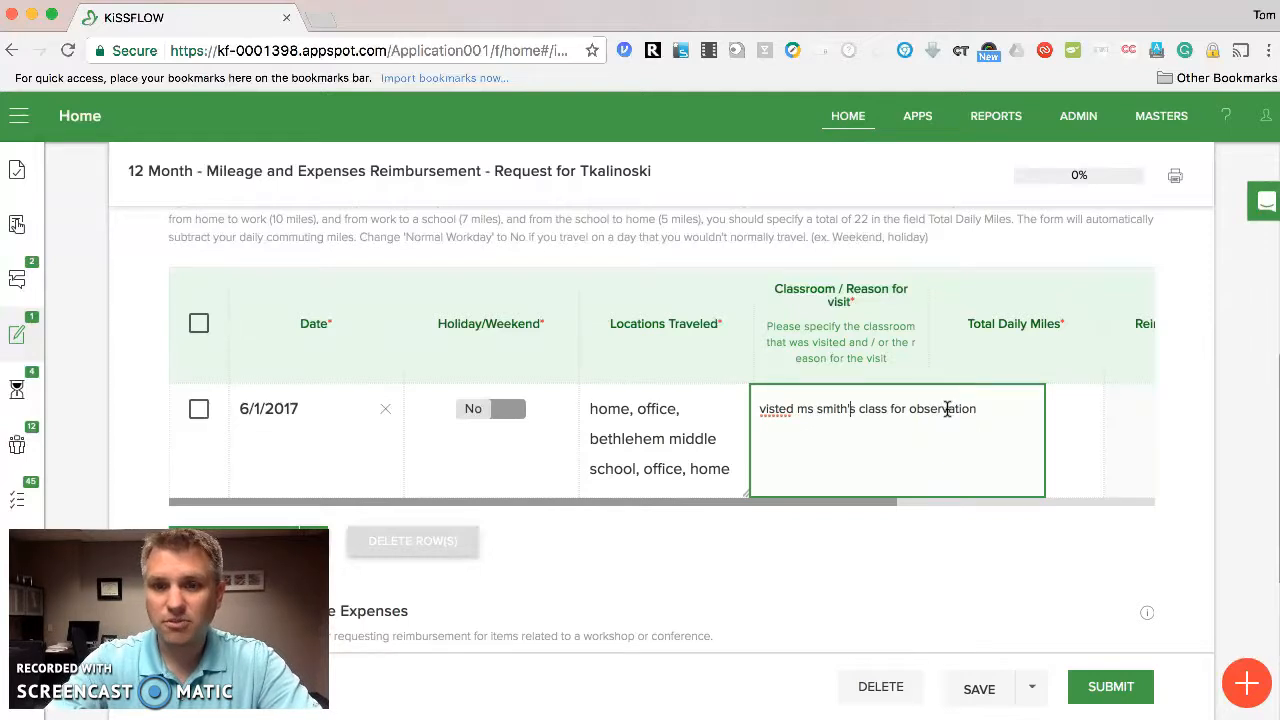
# Set the total daily miles of the 6/1/2017 mileage row to 27
pyautogui.click(1063, 423)
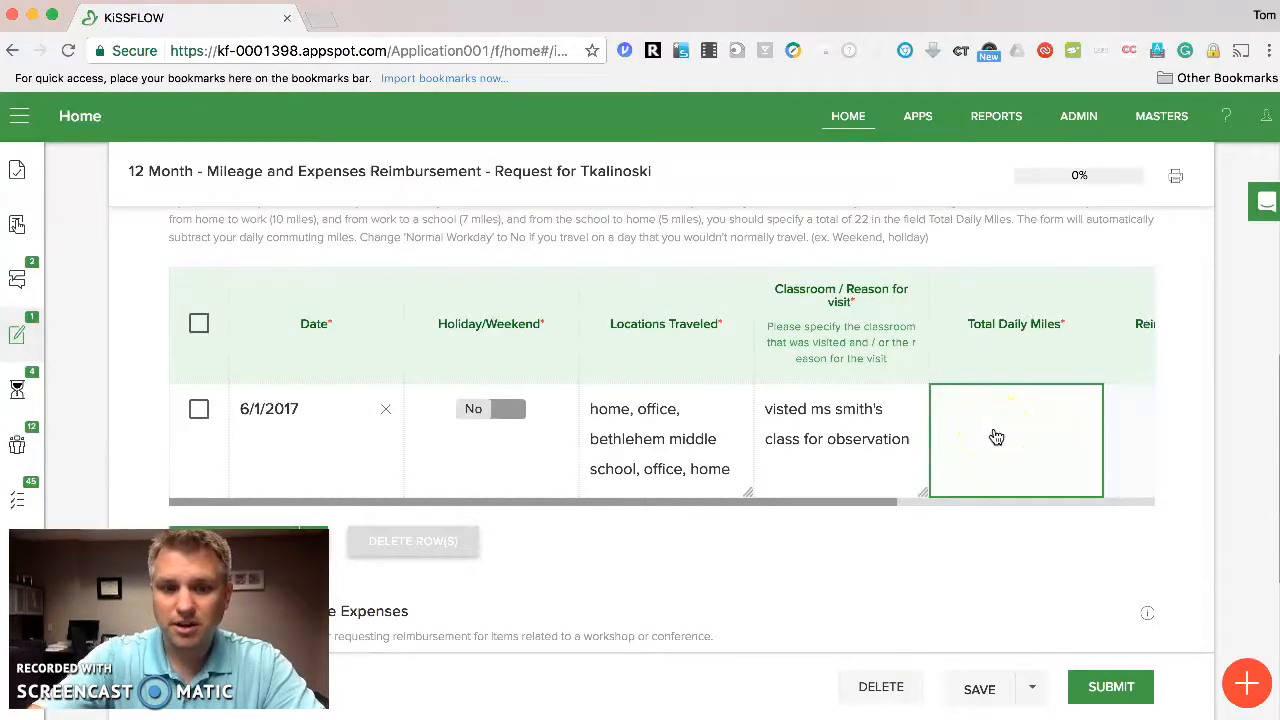
pyautogui.write('27')
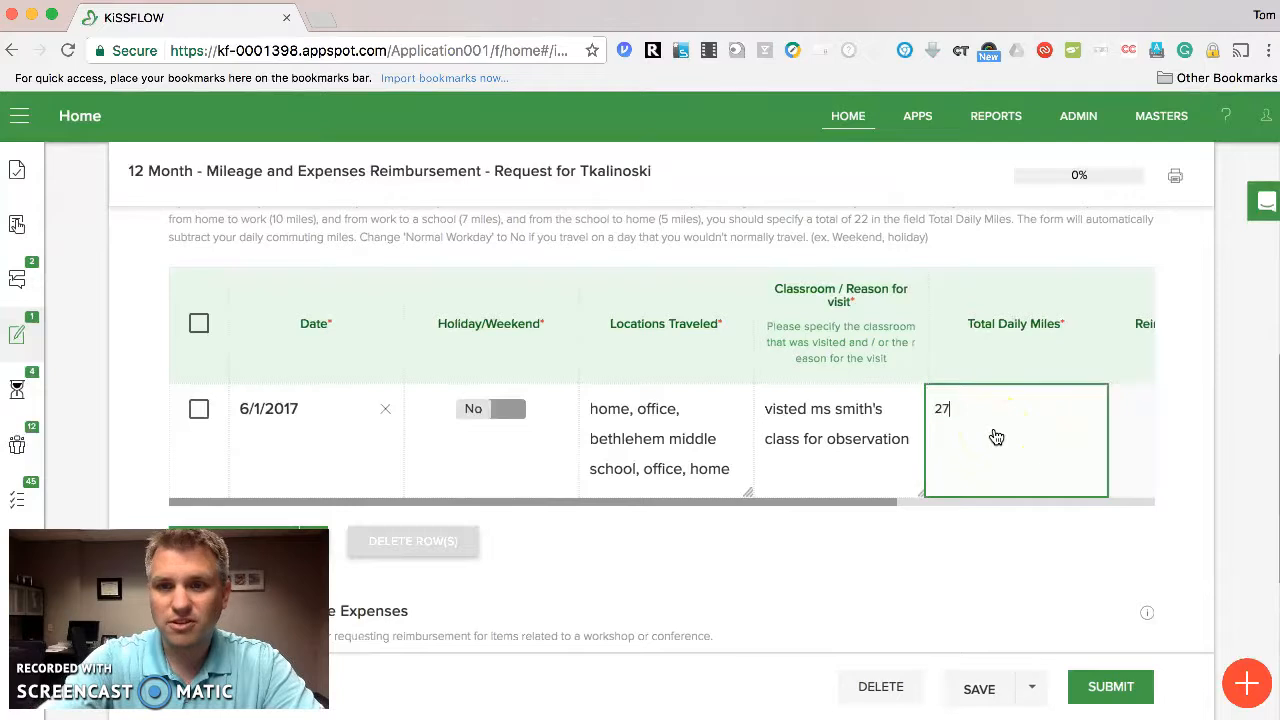
pyautogui.press('Tab')
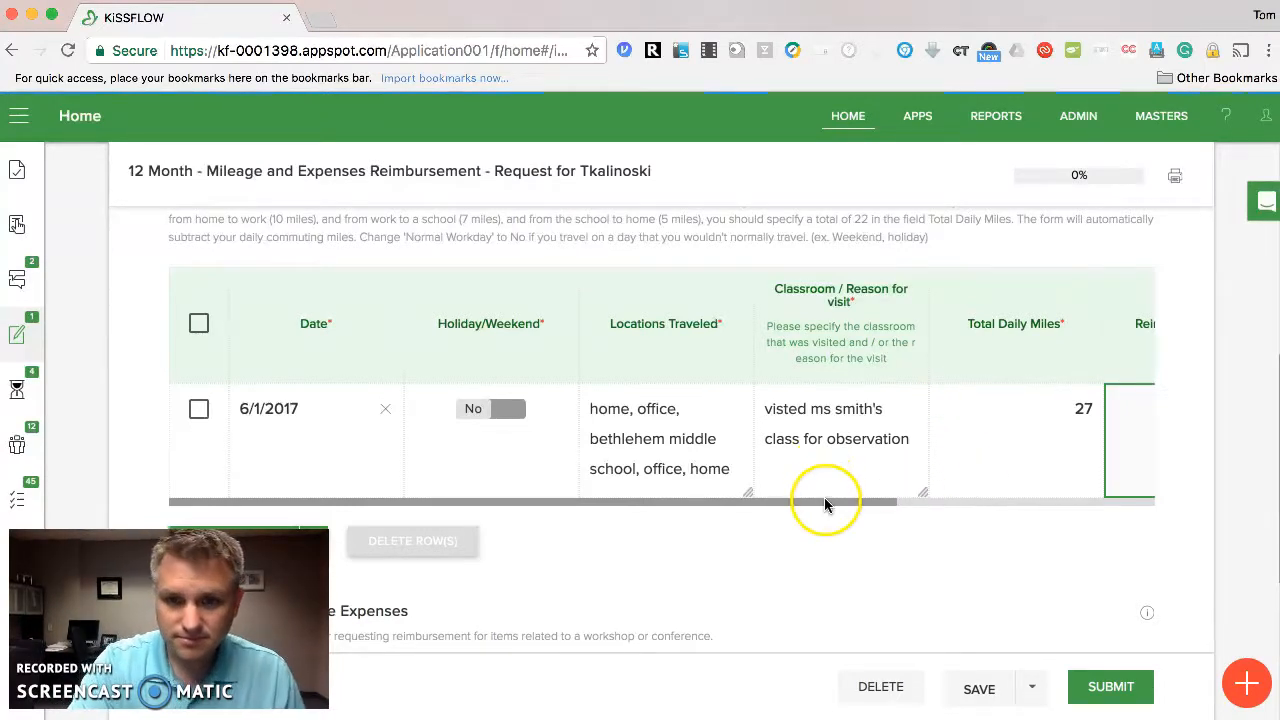
# Check the mileage row's reimbursable miles and amount, and the request's mileage and reimbursement totals
pyautogui.moveTo(826, 502); pyautogui.dragTo(1163, 514)
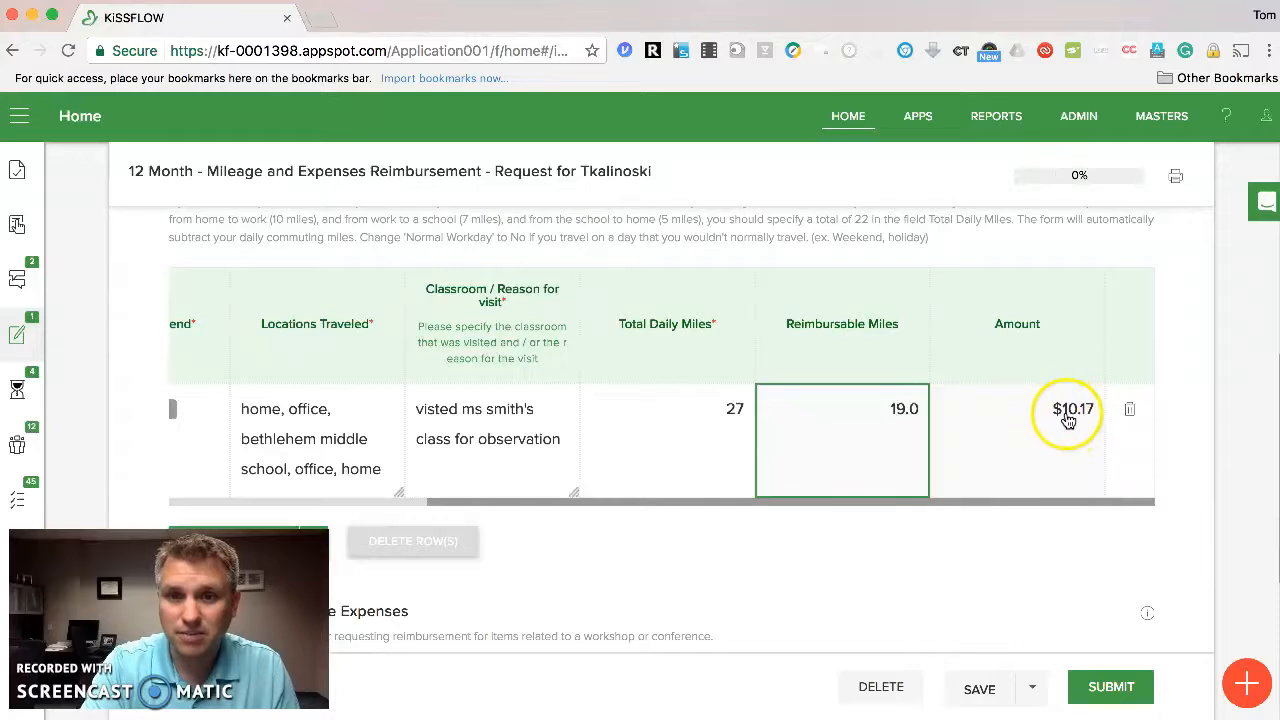
pyautogui.hscroll(-4, 540, 405)
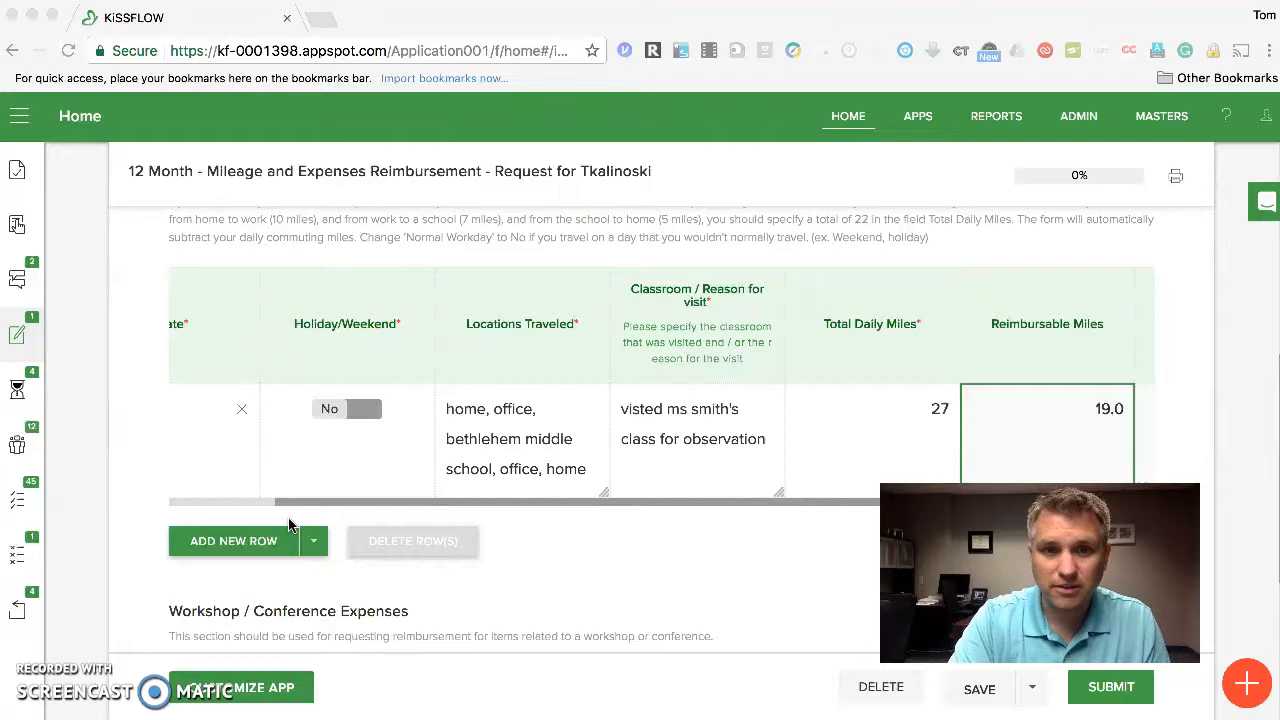
pyautogui.click(400, 408)
pyautogui.scroll(3, 414, 400)
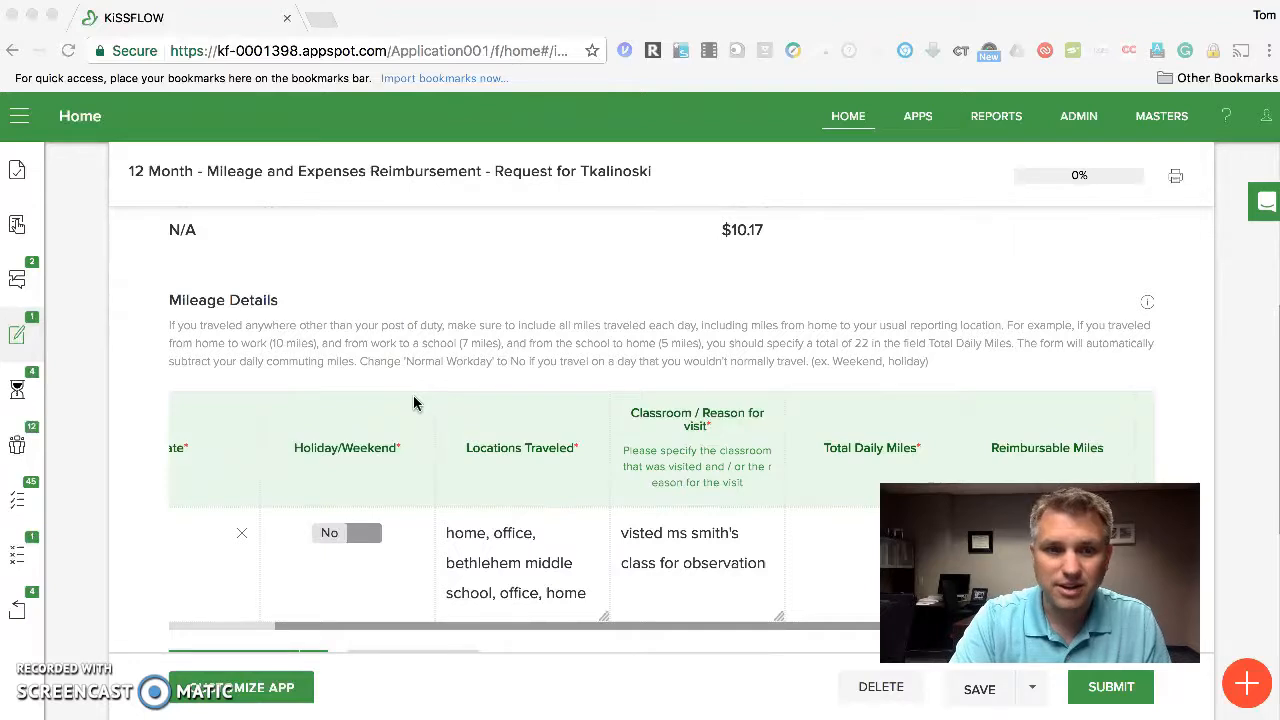
pyautogui.scroll(3, 413, 398)
pyautogui.click(313, 353)
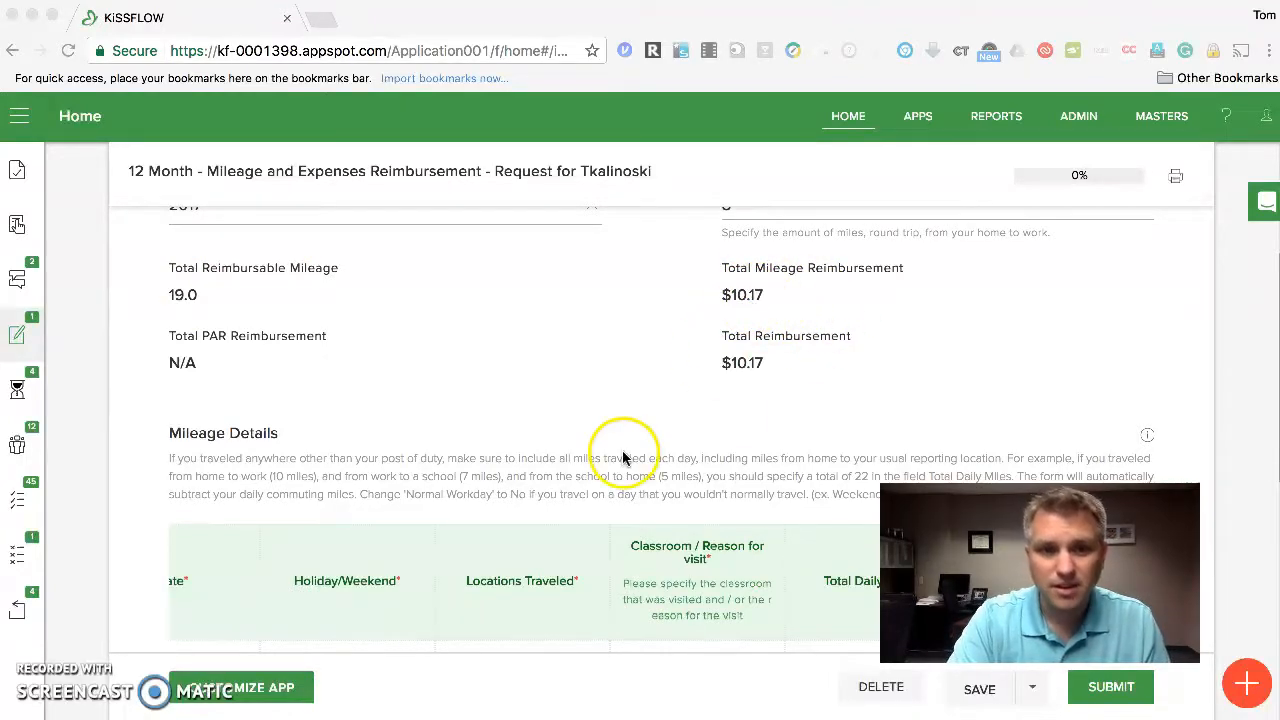
# Add a row to the Workshop / Conference Expenses table and set Approved Professional Activity Request to Yes
pyautogui.scroll(-5, 622, 455)
pyautogui.scroll(-3, 622, 455)
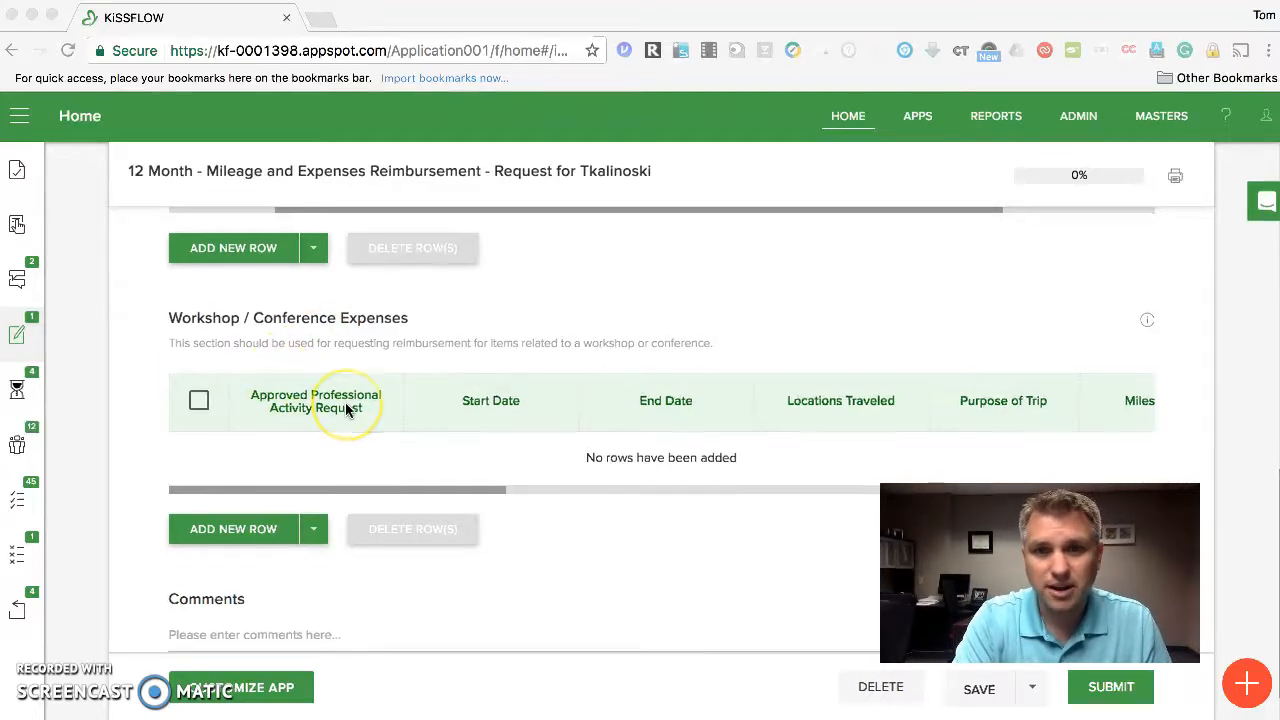
pyautogui.scroll(-1, 340, 409)
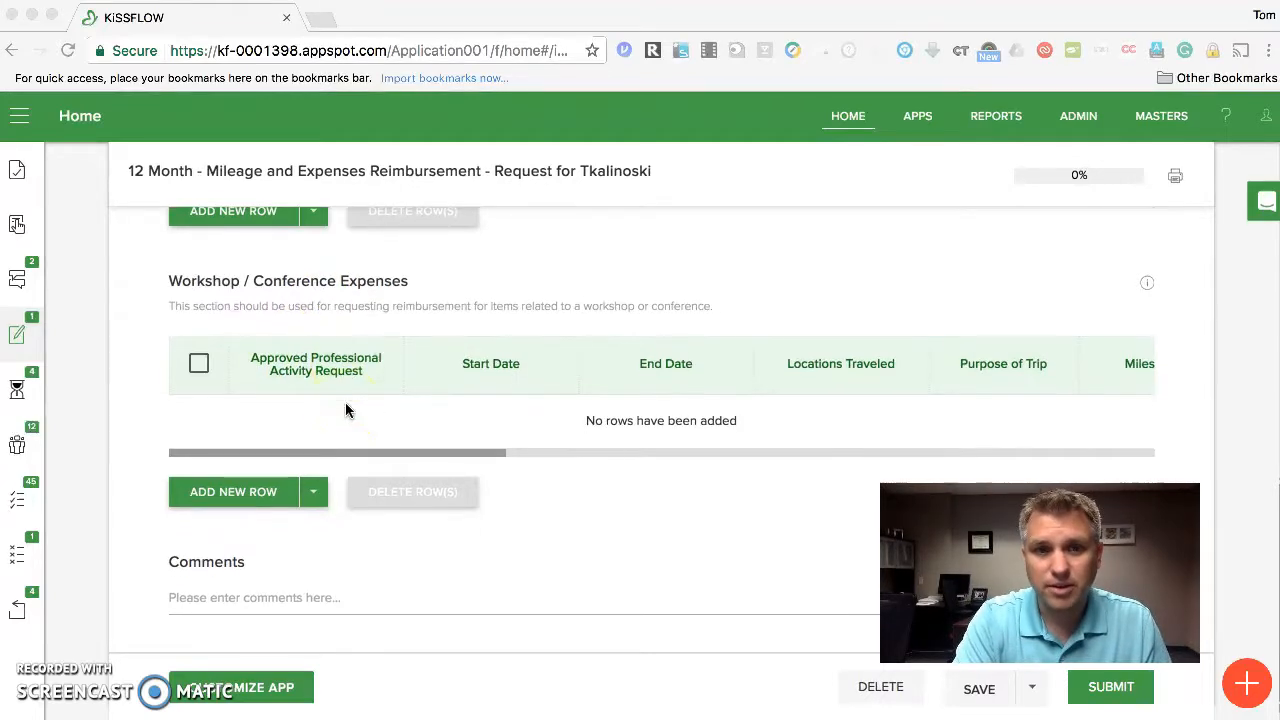
pyautogui.click(231, 494)
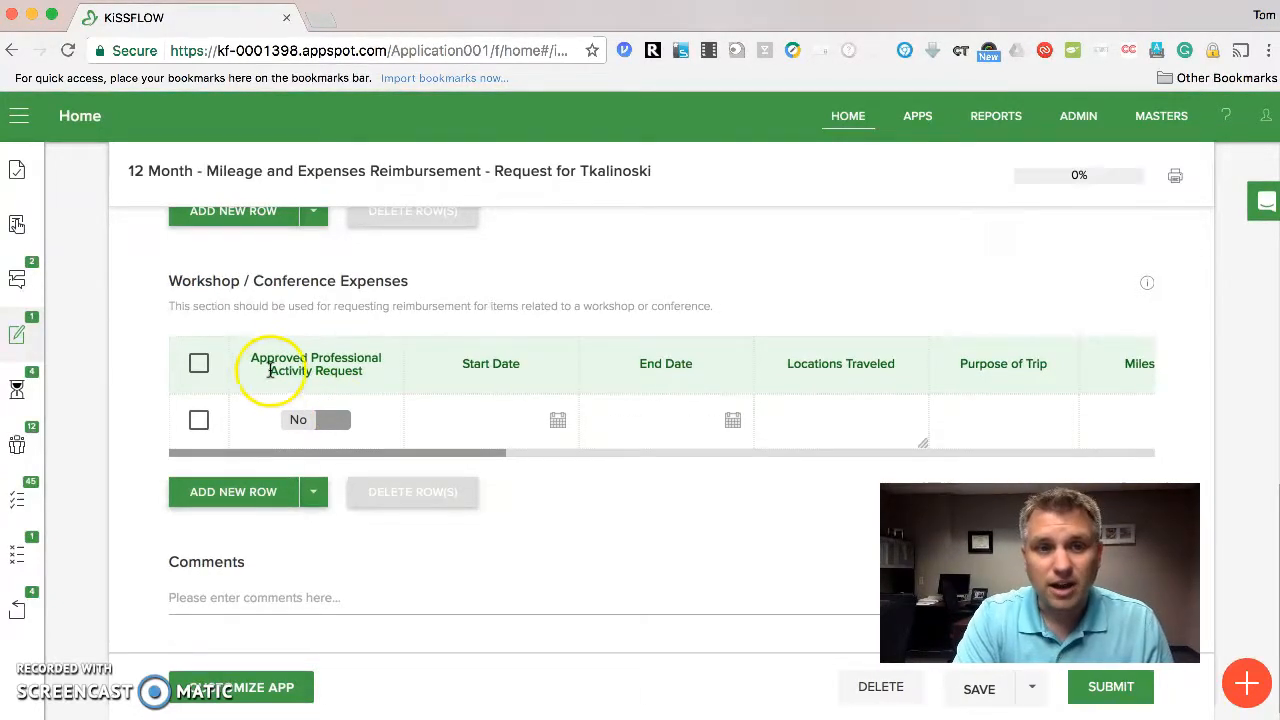
pyautogui.click(331, 423)
pyautogui.click(333, 425)
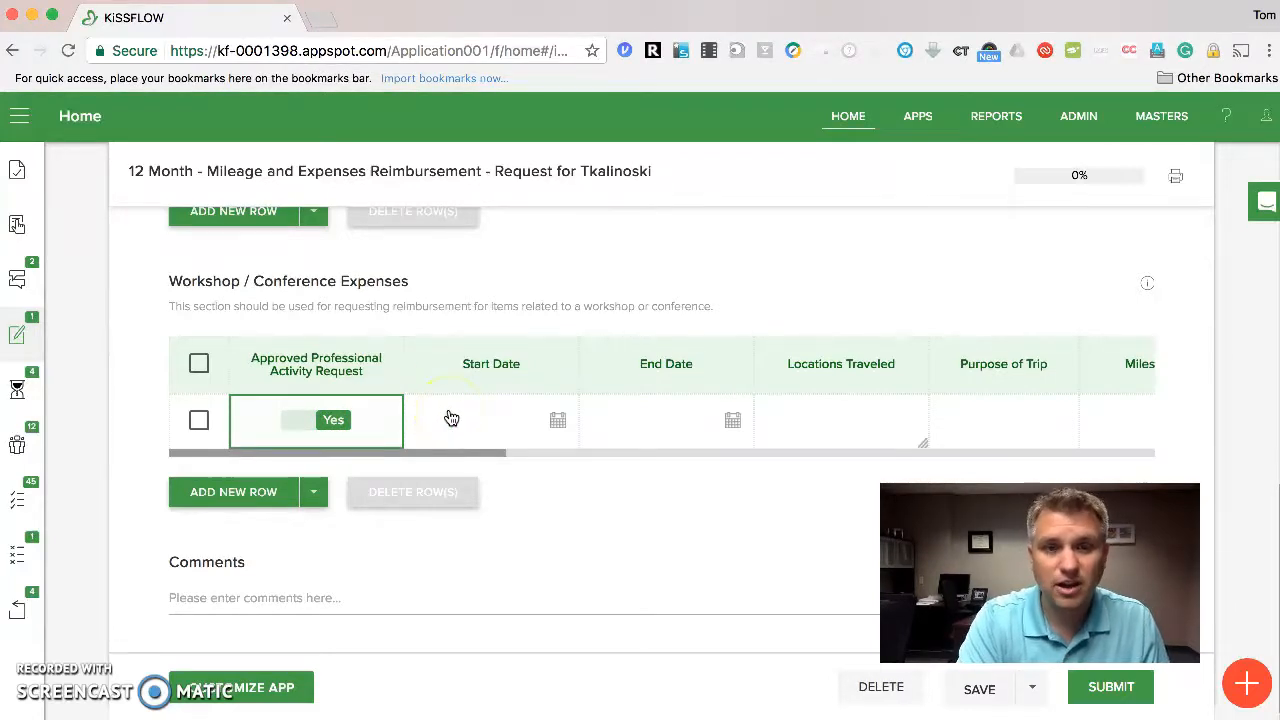
# Set the start date of the workshop / conference expense row to 6/6/2017
pyautogui.click(555, 420)
pyautogui.click(557, 420)
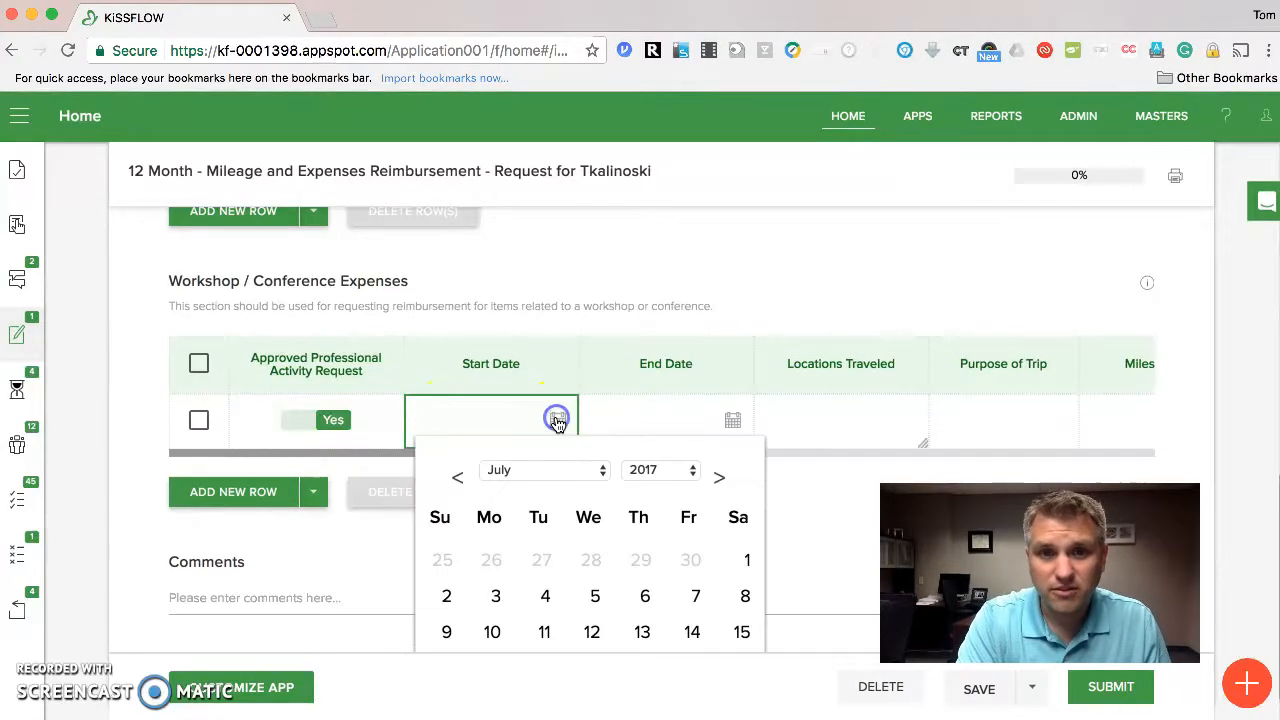
pyautogui.click(574, 470)
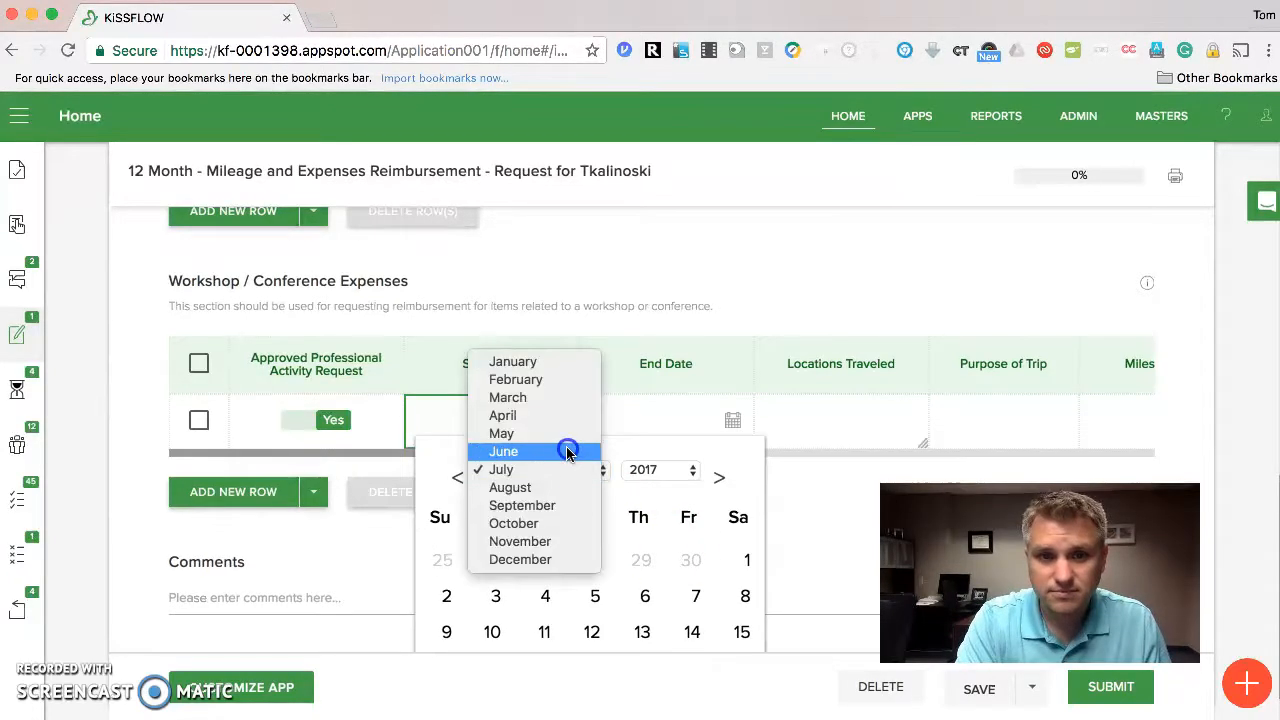
pyautogui.click(567, 452)
pyautogui.click(544, 598)
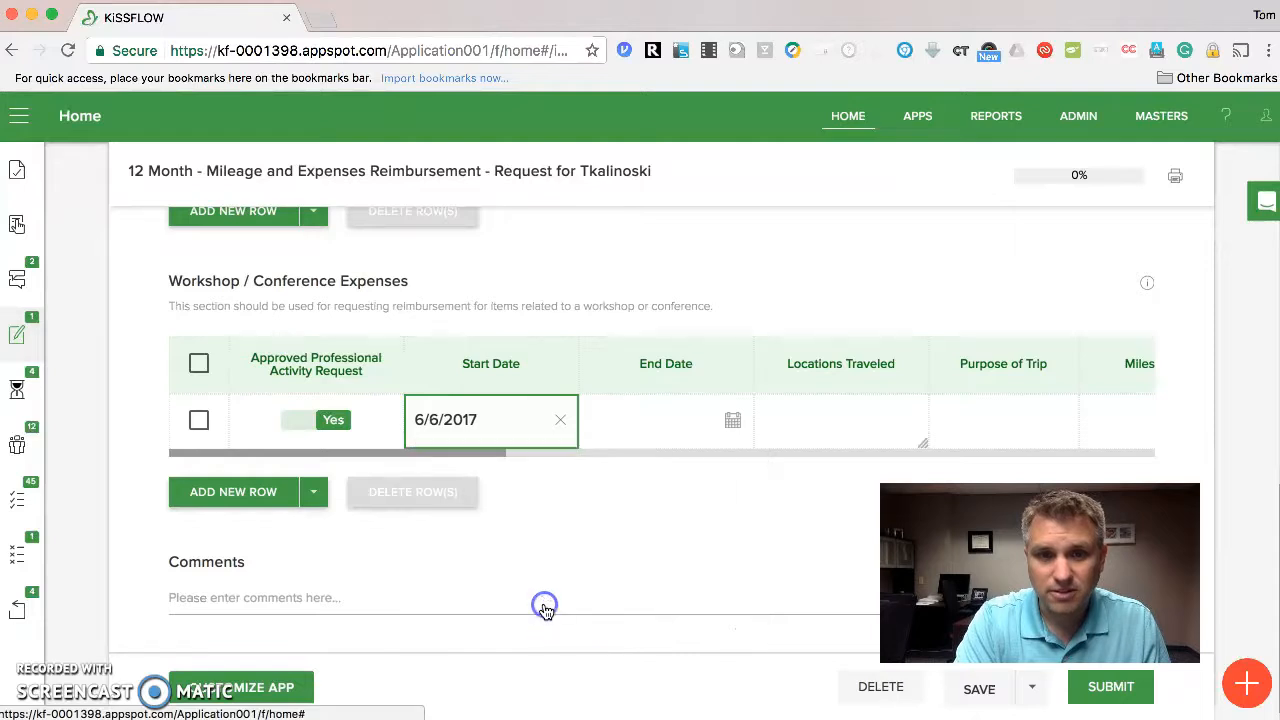
# Set the end date of the workshop / conference expense row to 6/7/2017
pyautogui.click(729, 420)
pyautogui.click(731, 420)
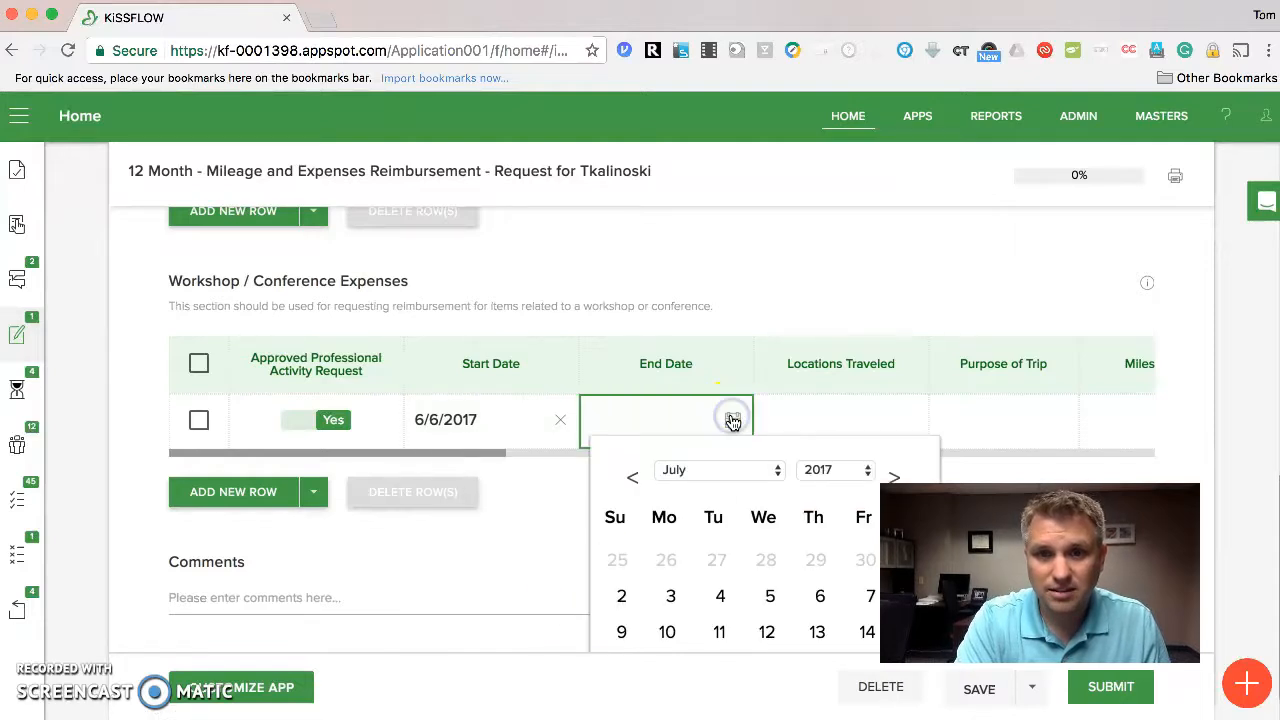
pyautogui.click(736, 470)
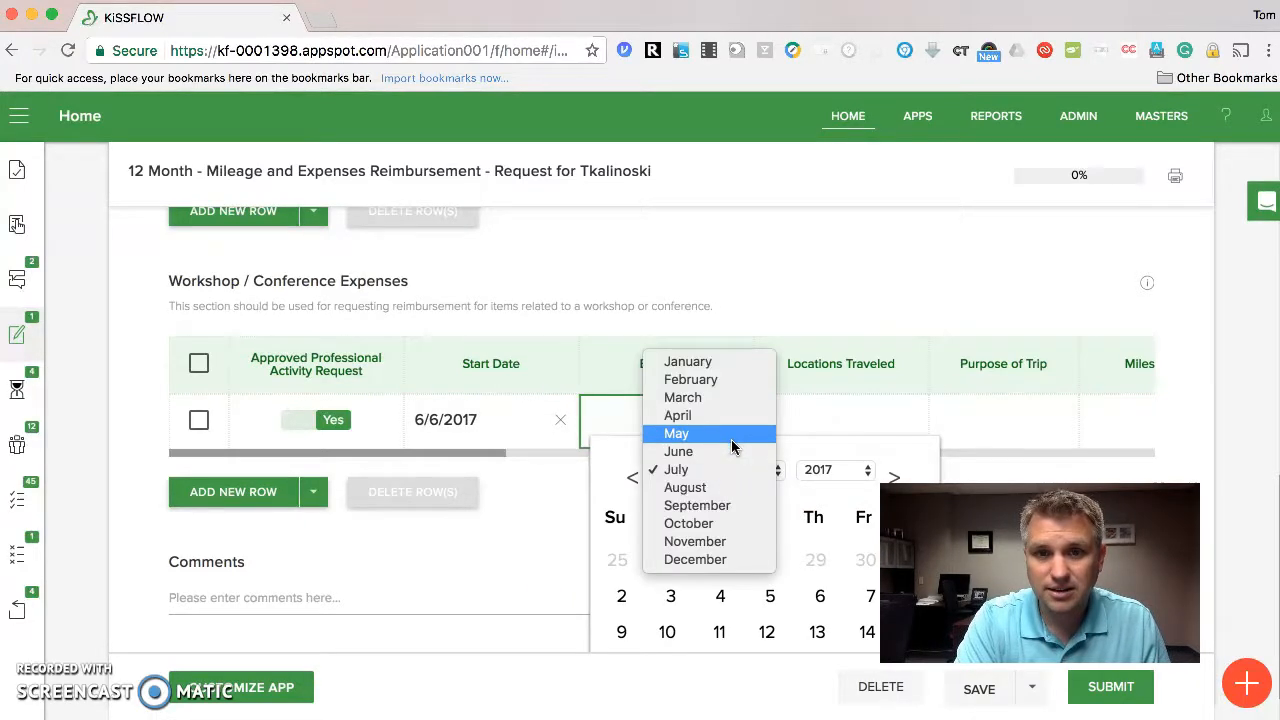
pyautogui.click(731, 451)
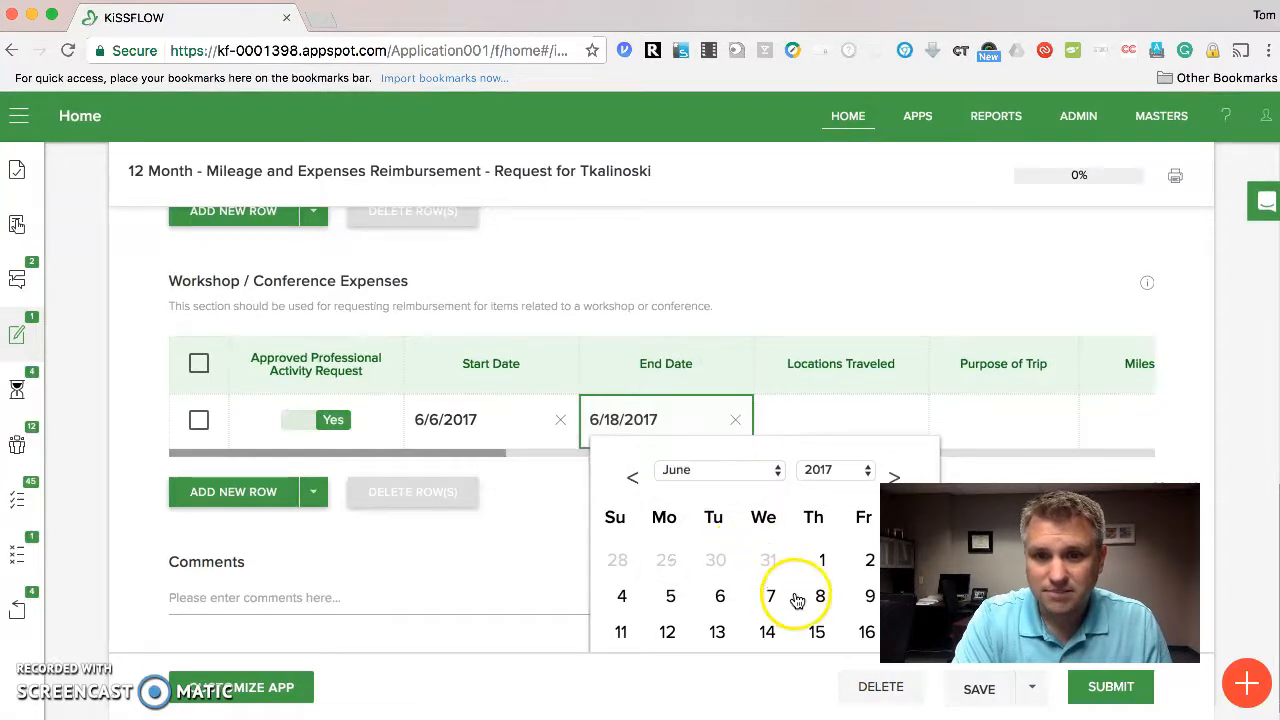
pyautogui.click(771, 597)
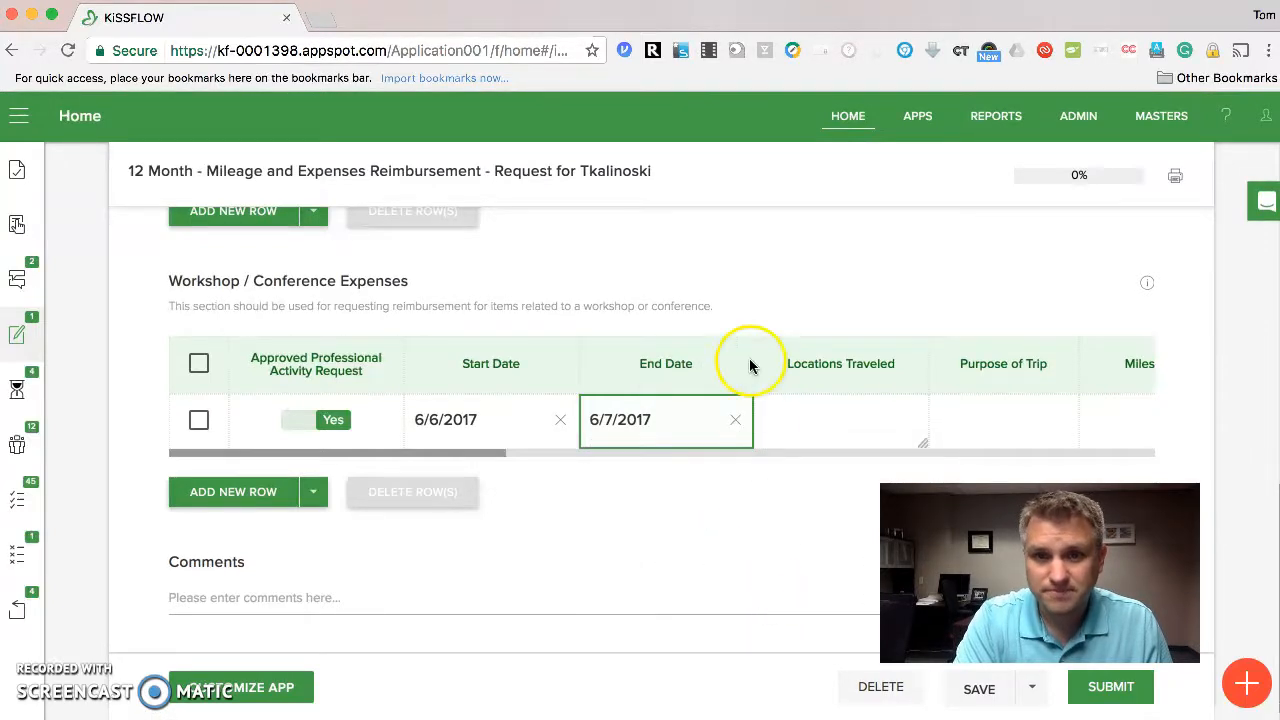
# Enter "harrisburg" as the locations traveled in the workshop / conference expense row
pyautogui.click(831, 408)
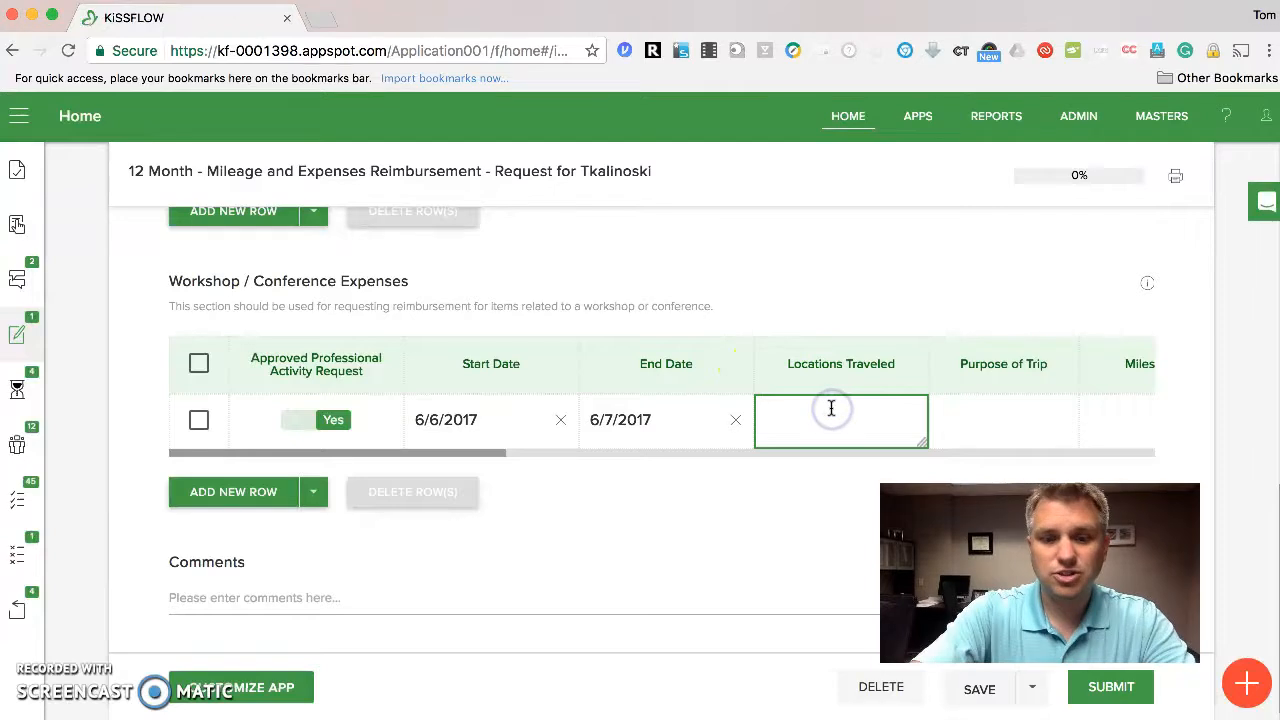
pyautogui.write('harrisburg')
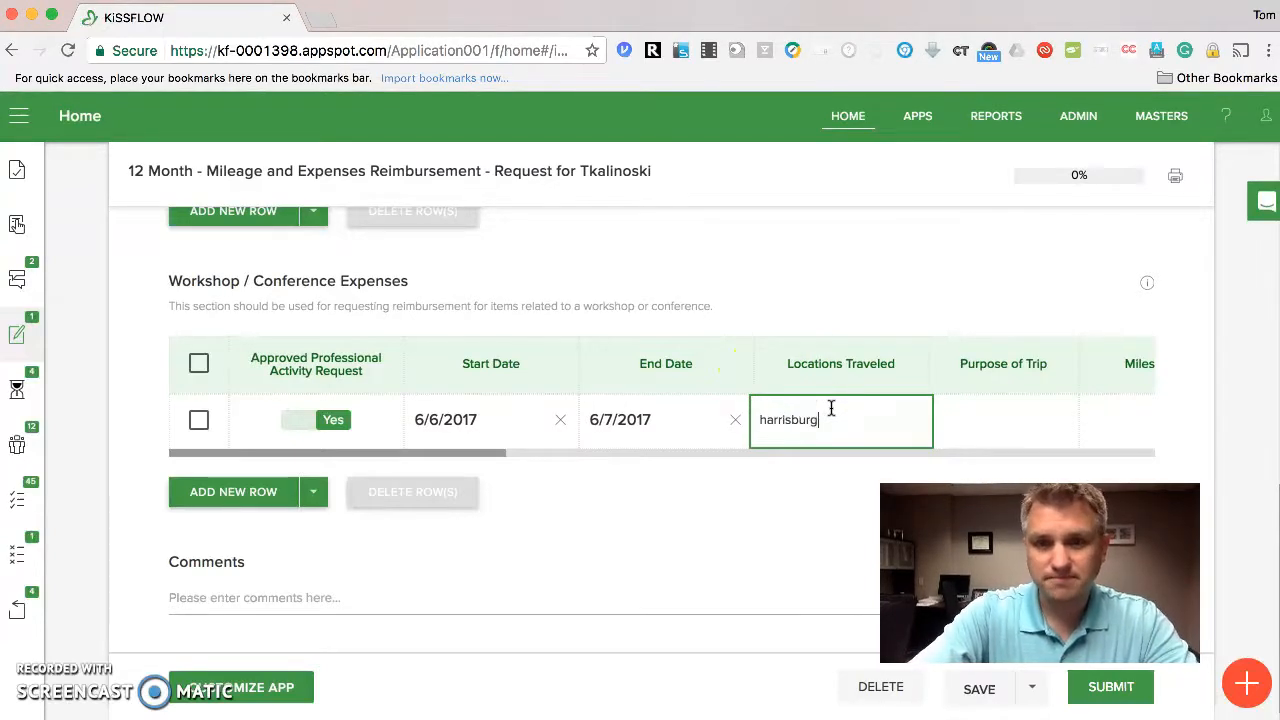
pyautogui.press('Tab')
# Enter "statewide technology conference" as the purpose of the trip in the workshop / conference expense row
pyautogui.click(1040, 432)
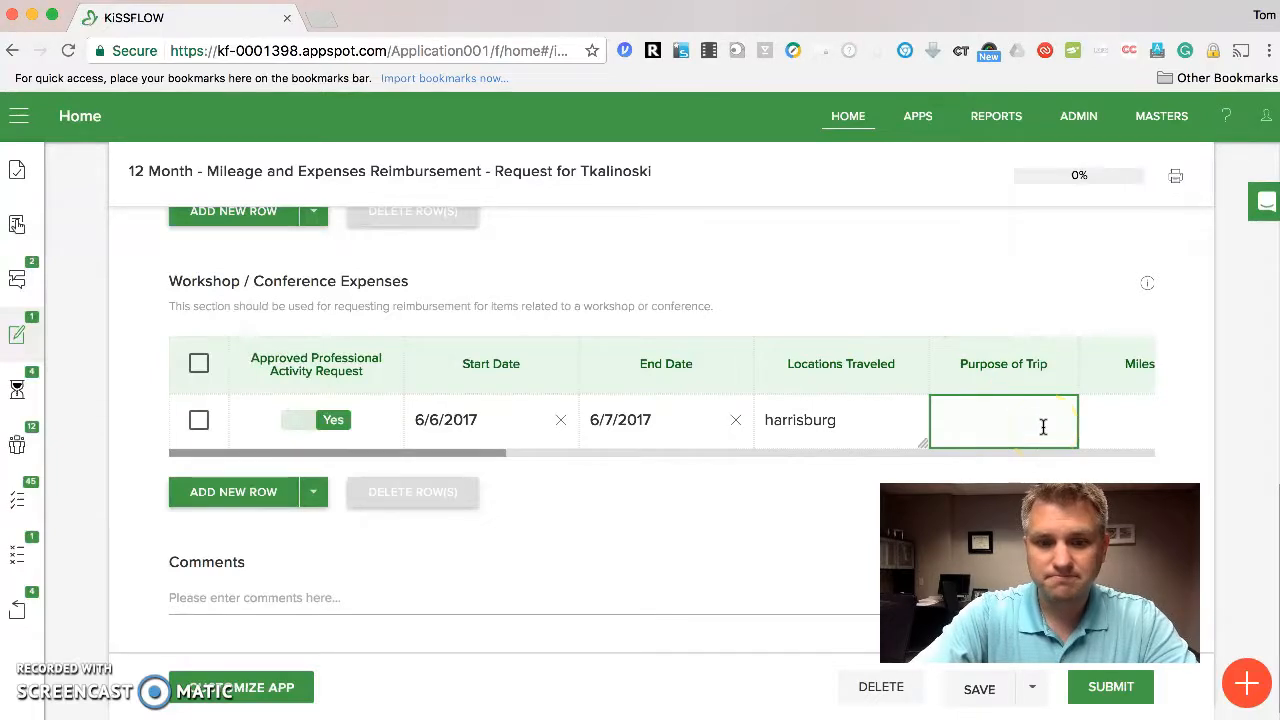
pyautogui.write('ten')
pyautogui.press('BackSpace')
pyautogui.press('BackSpace')
pyautogui.press('BackSpace')
pyautogui.write('statewide technolog')
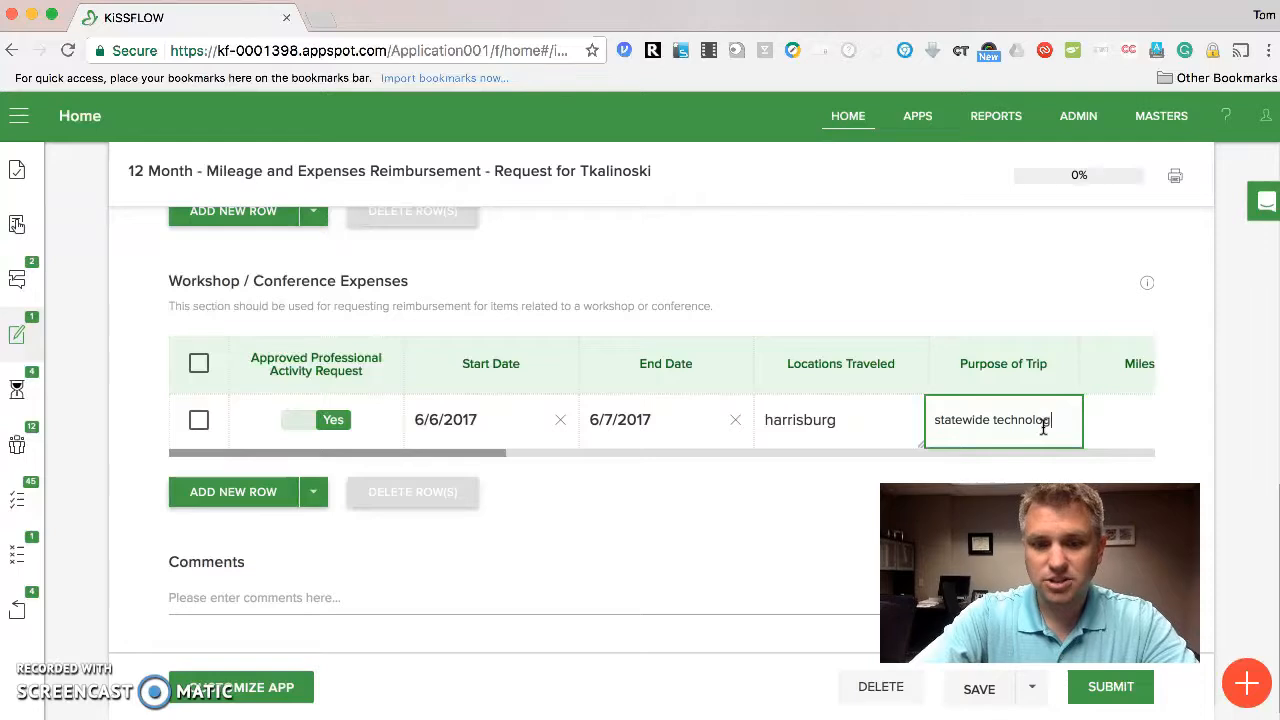
pyautogui.write('y conference')
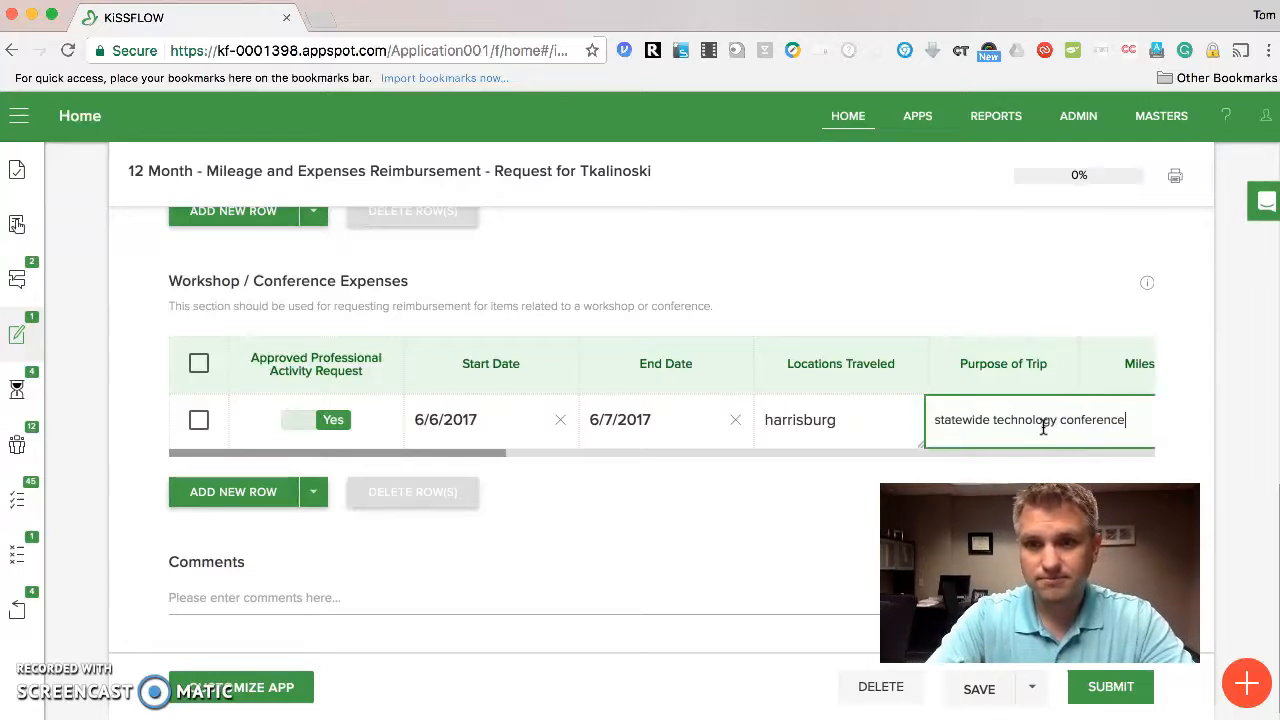
pyautogui.press('Tab')
# Set the miles traveled for the conference trip to 160
pyautogui.click(1045, 372)
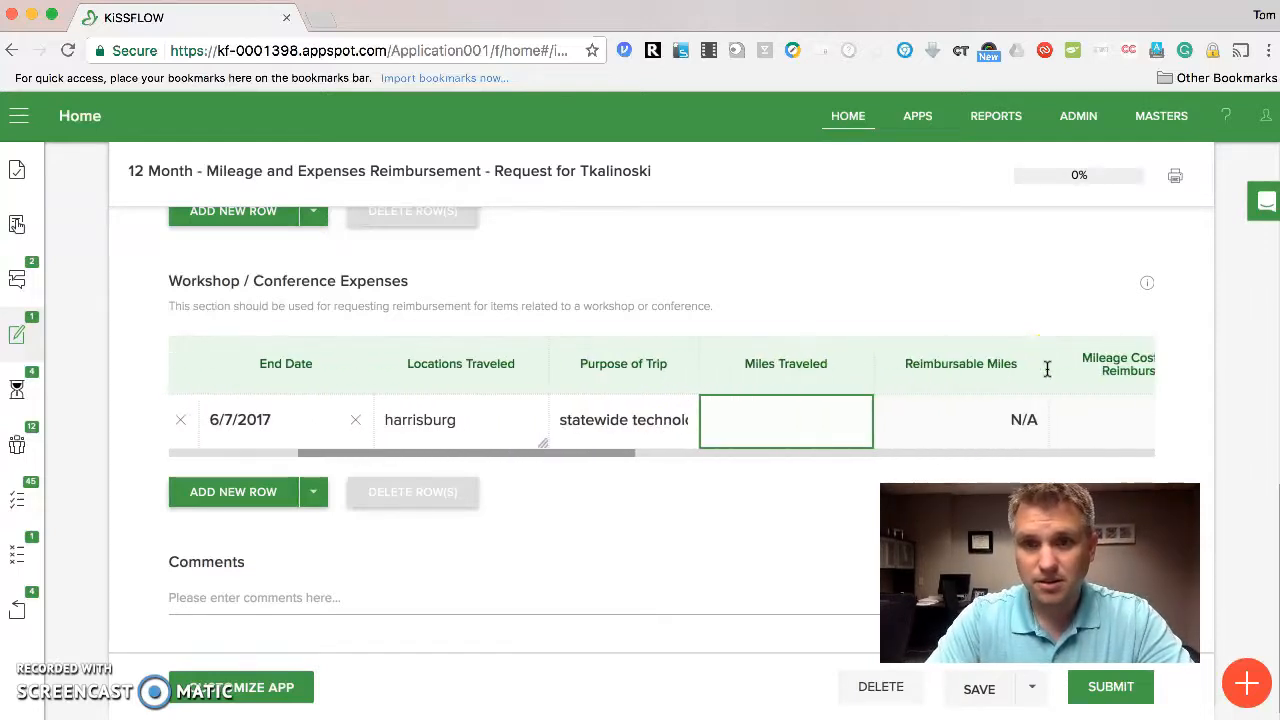
pyautogui.click(674, 414)
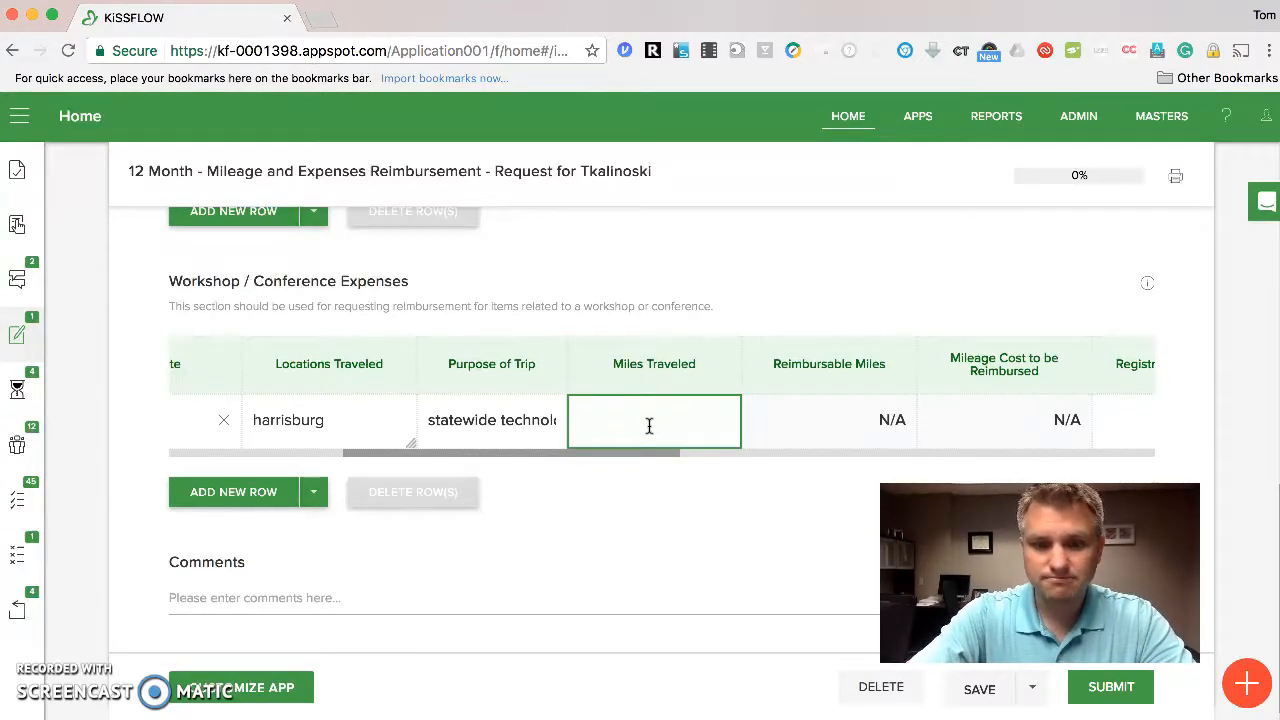
pyautogui.write('160')
pyautogui.press('Tab')
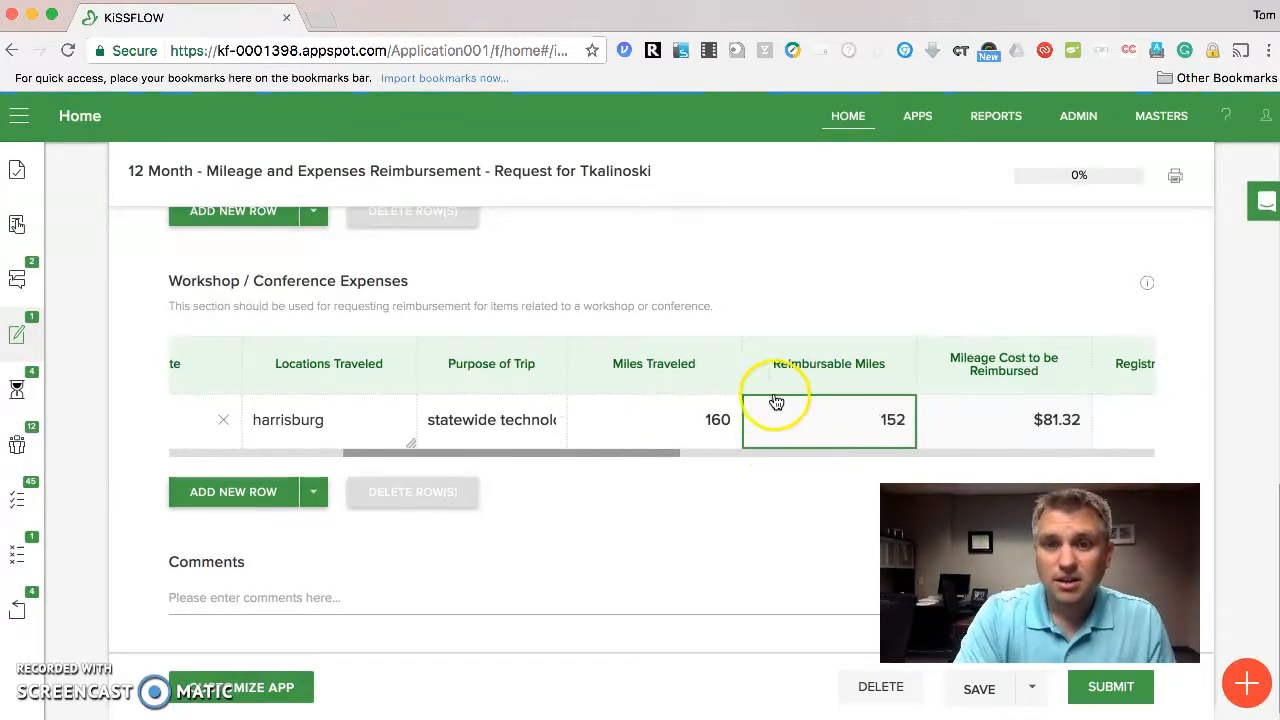
# Set the registration expenses in the workshop / conference expense row to $50.00
pyautogui.moveTo(624, 456); pyautogui.dragTo(877, 458)
pyautogui.click(476, 426)
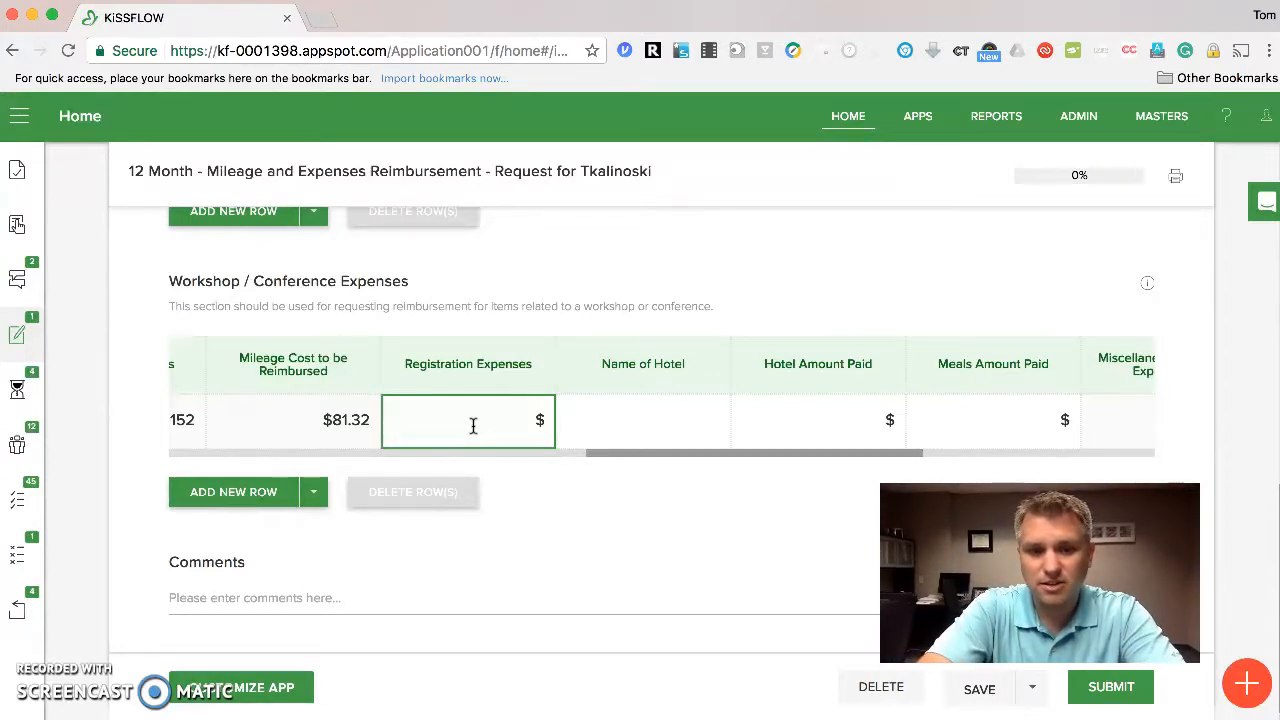
pyautogui.write('50')
pyautogui.press('Tab')
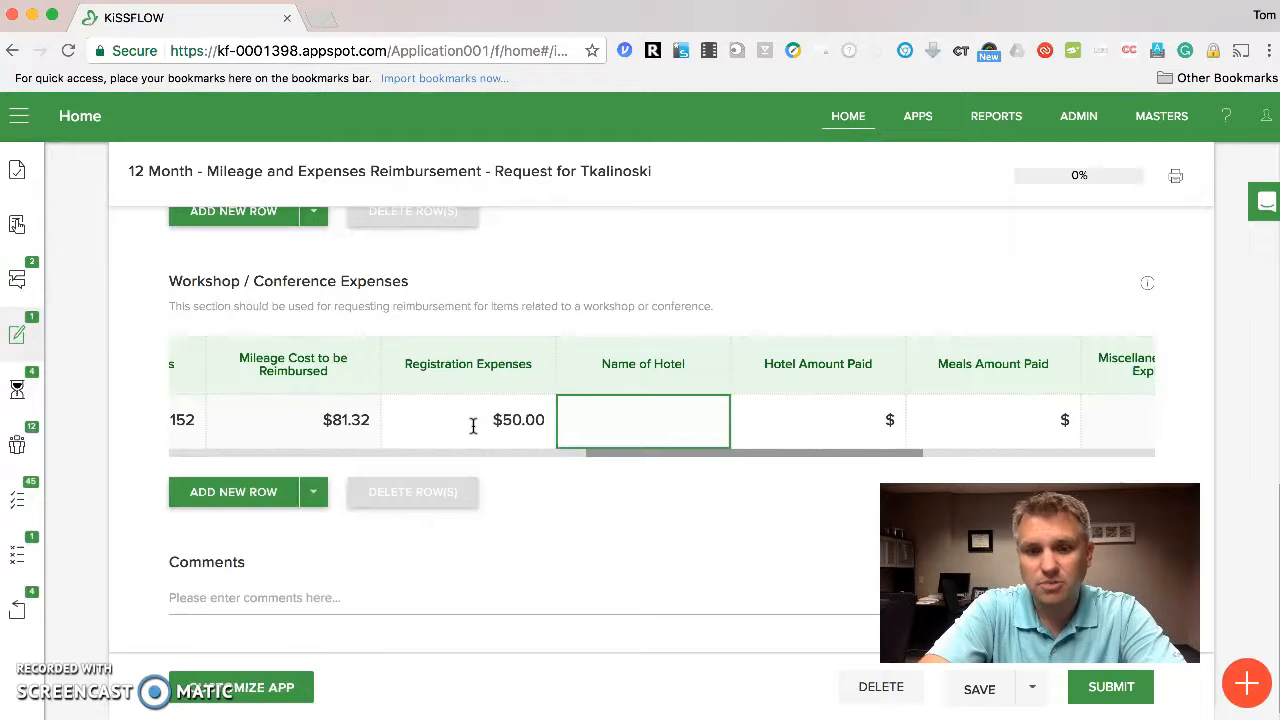
# Enter "Acme Hotel" as the name of the hotel and $110.00 as the hotel amount paid
pyautogui.write('Acme Hotel')
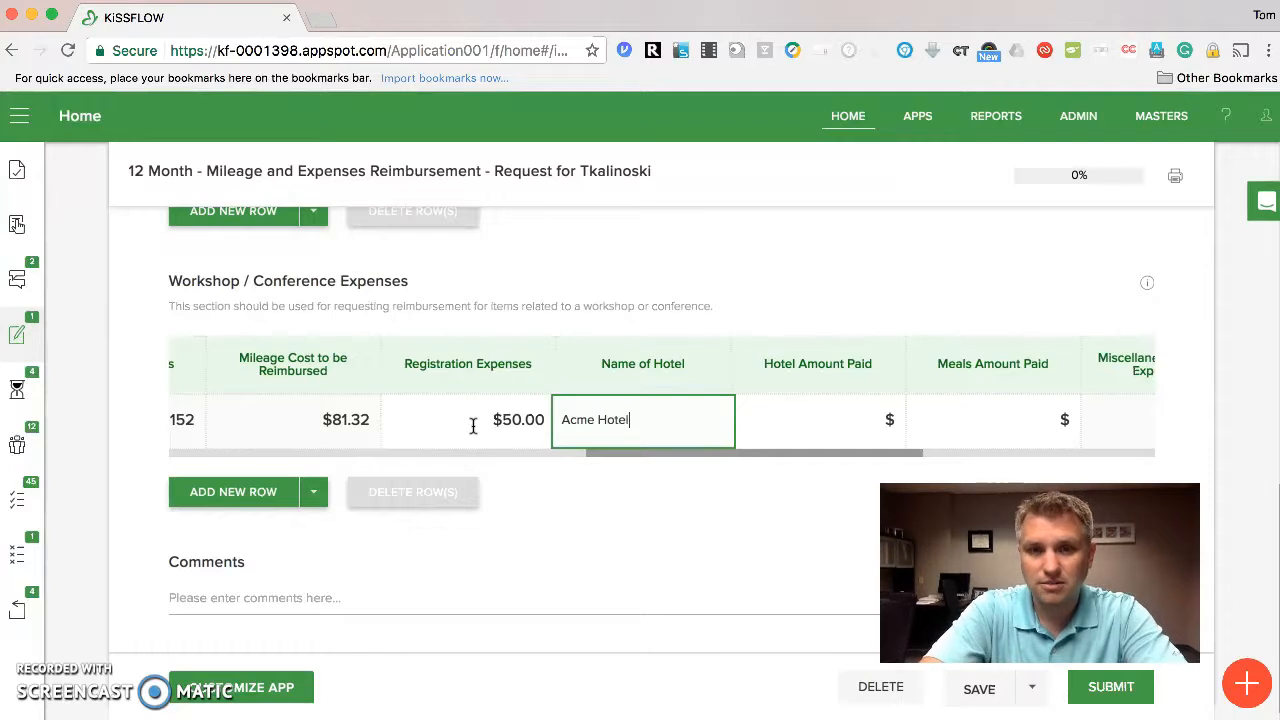
pyautogui.press('Tab')
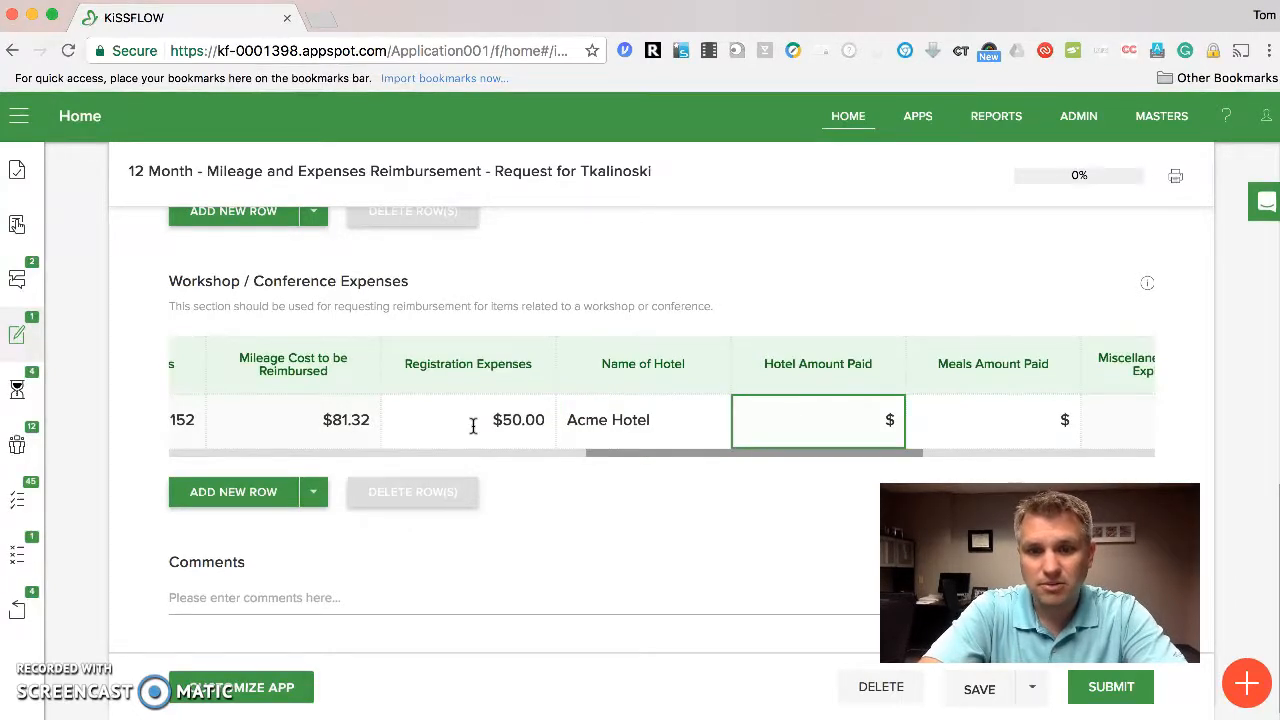
pyautogui.write('110')
pyautogui.press('Tab')
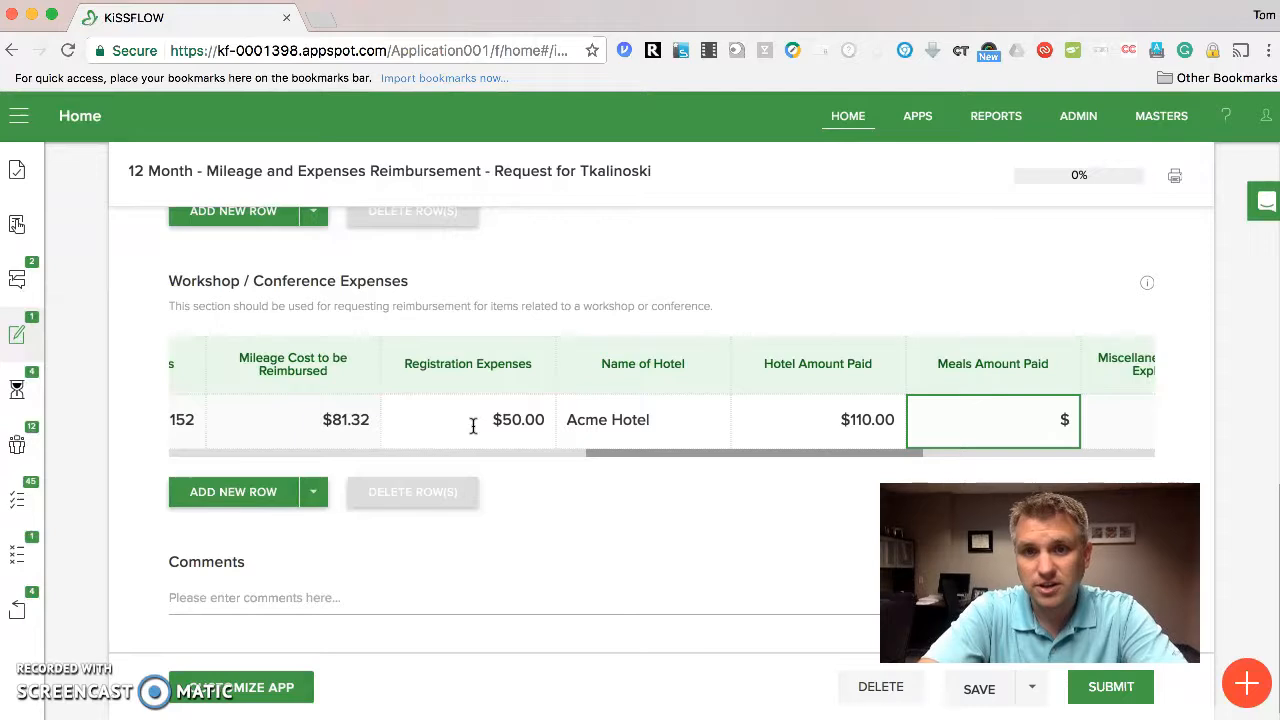
# Set the meals amount paid in the workshop / conference expense row to $26.76
pyautogui.hscroll(10, 473, 425)
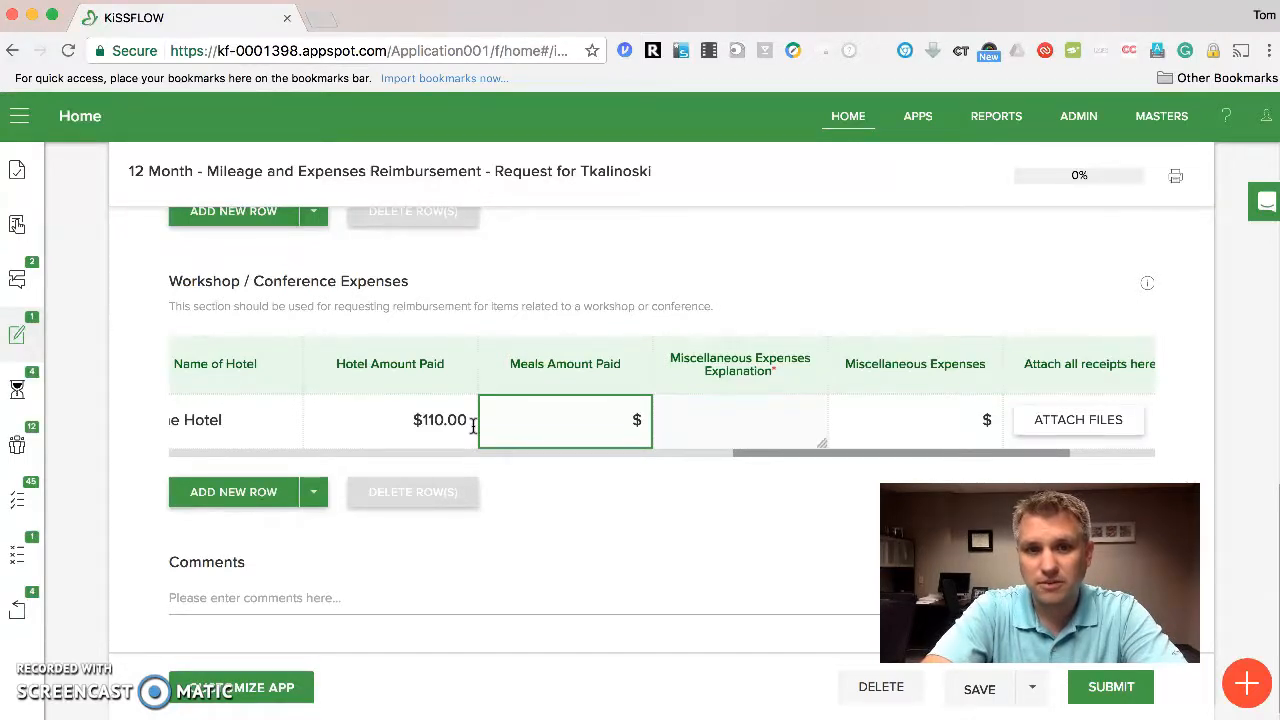
pyautogui.write('26.76')
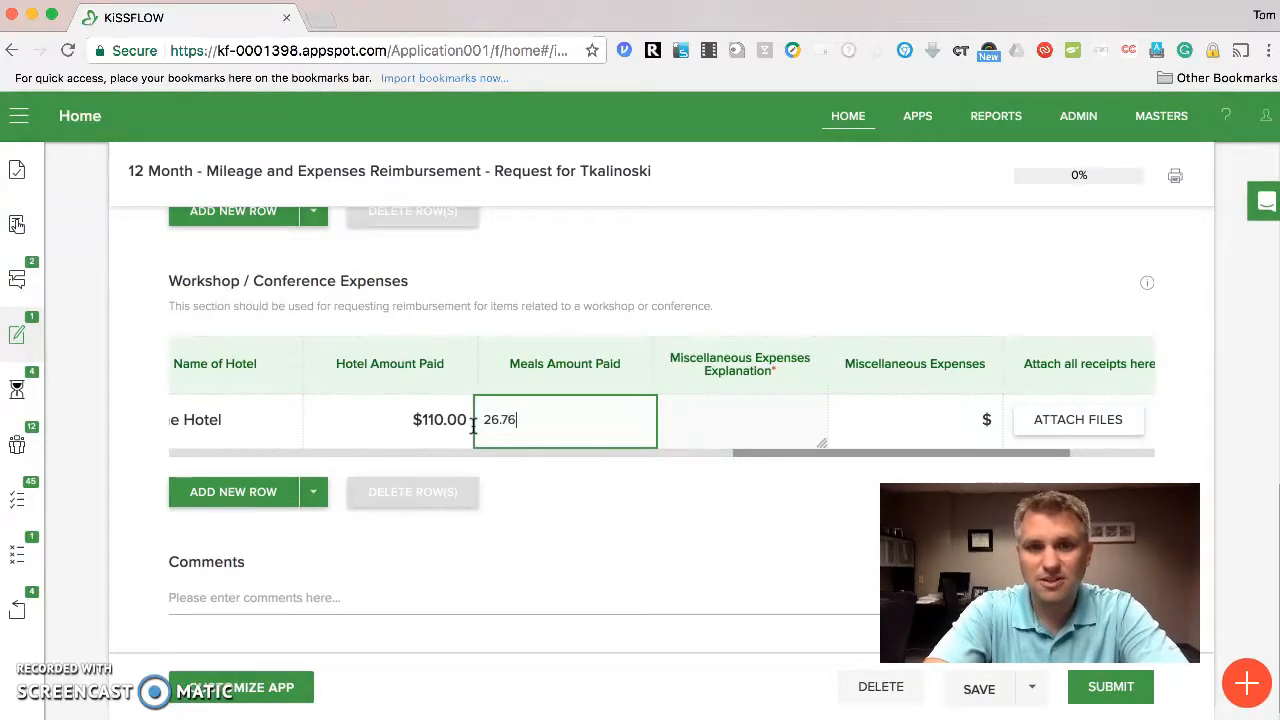
pyautogui.press('Tab')
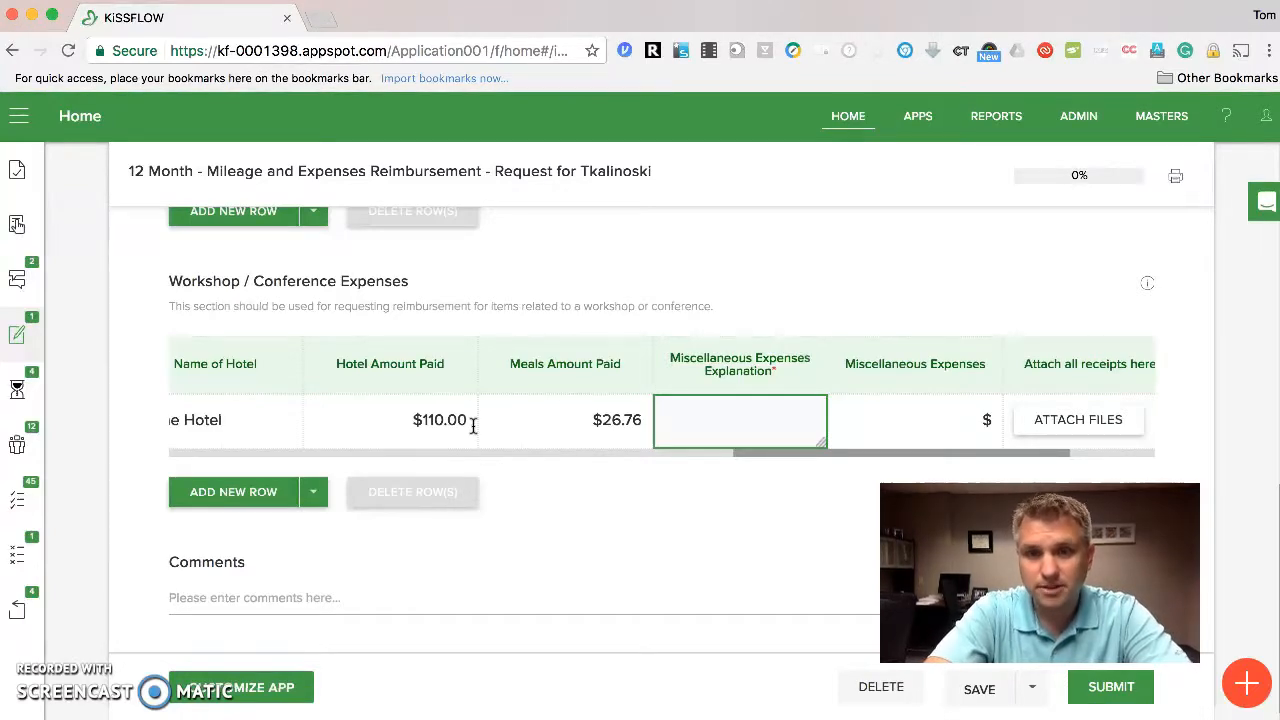
# Set the miscellaneous expenses in the workshop / conference row to $2.00 and enter "parking" as their explanation
pyautogui.click(754, 428)
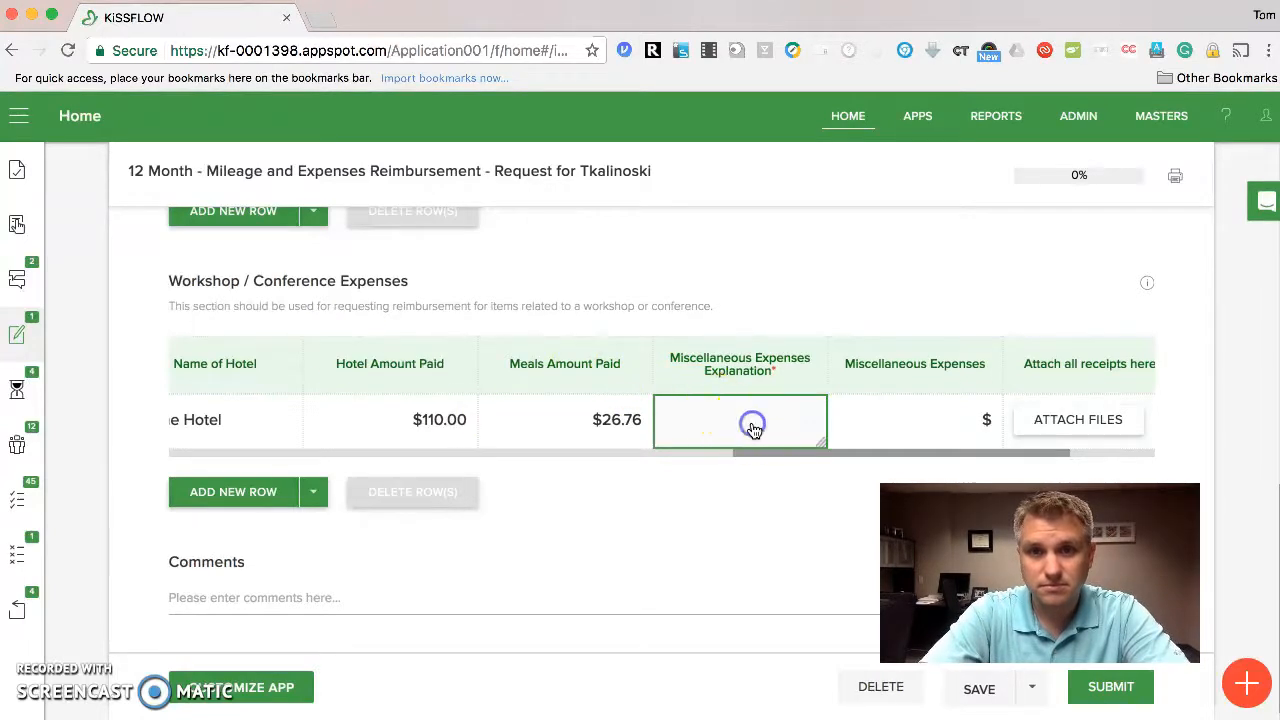
pyautogui.click(857, 414)
pyautogui.click(884, 418)
pyautogui.click(777, 423)
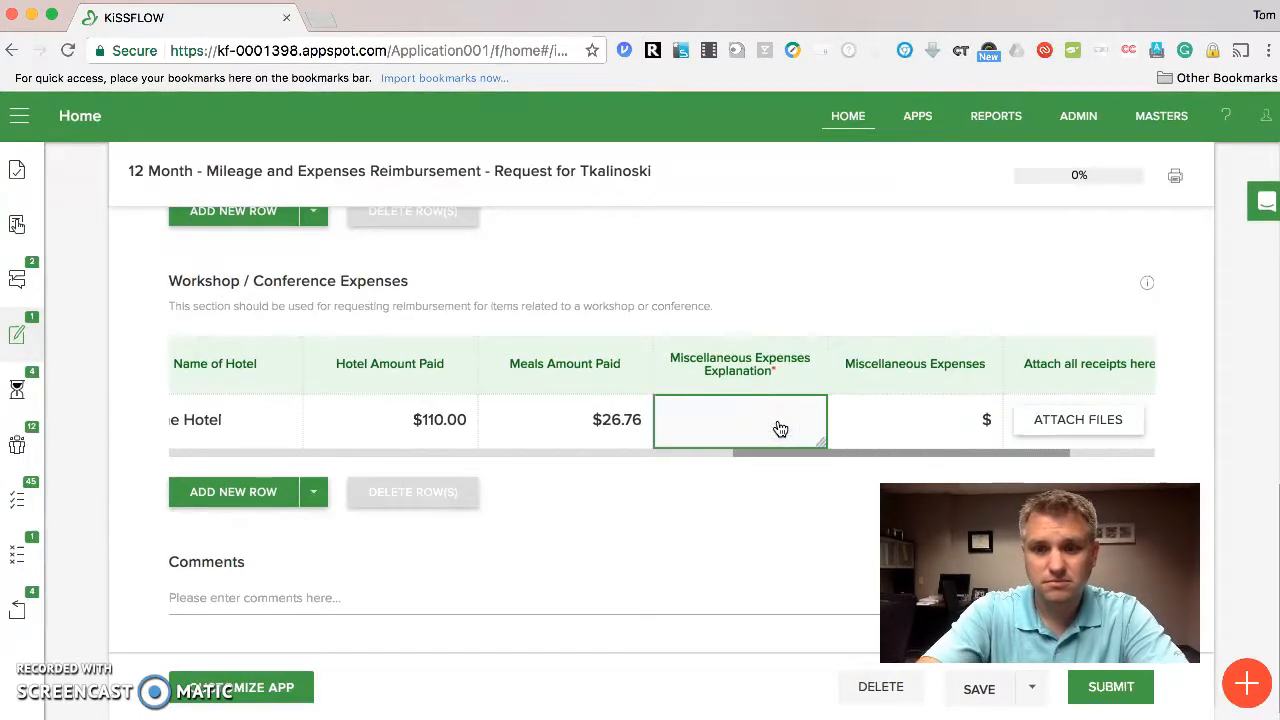
pyautogui.click(871, 420)
pyautogui.click(900, 420)
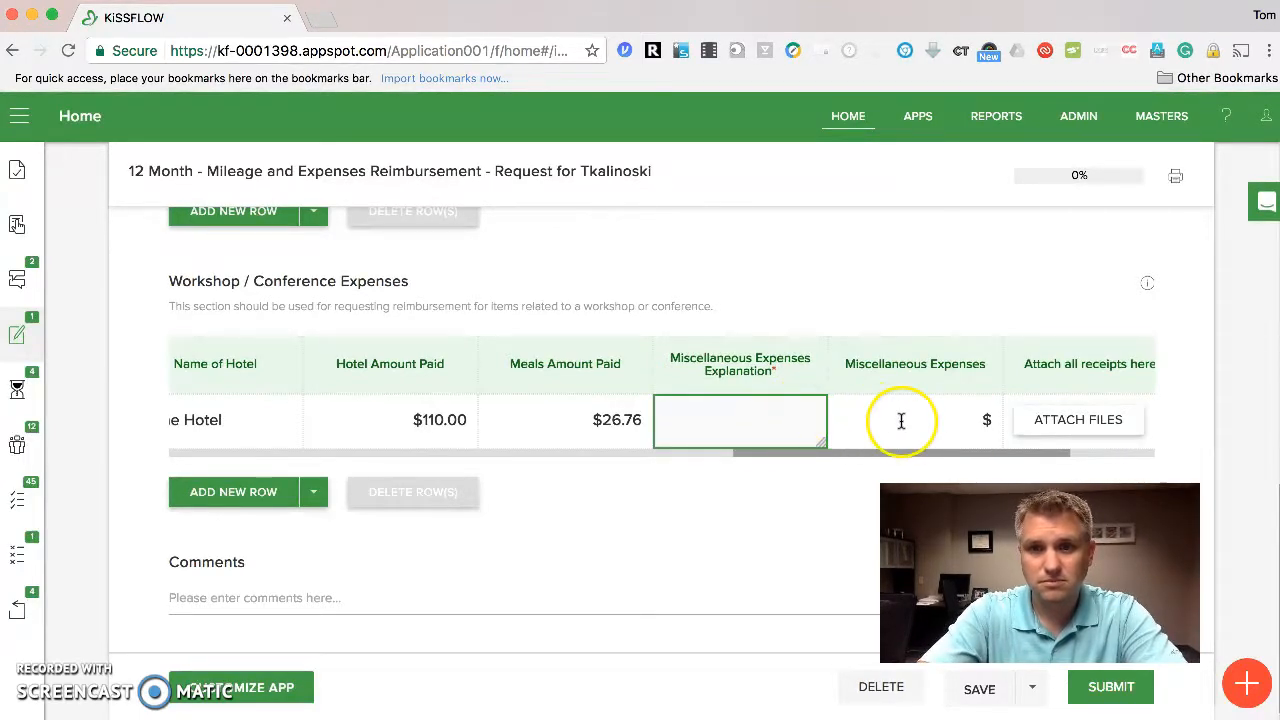
pyautogui.write('2')
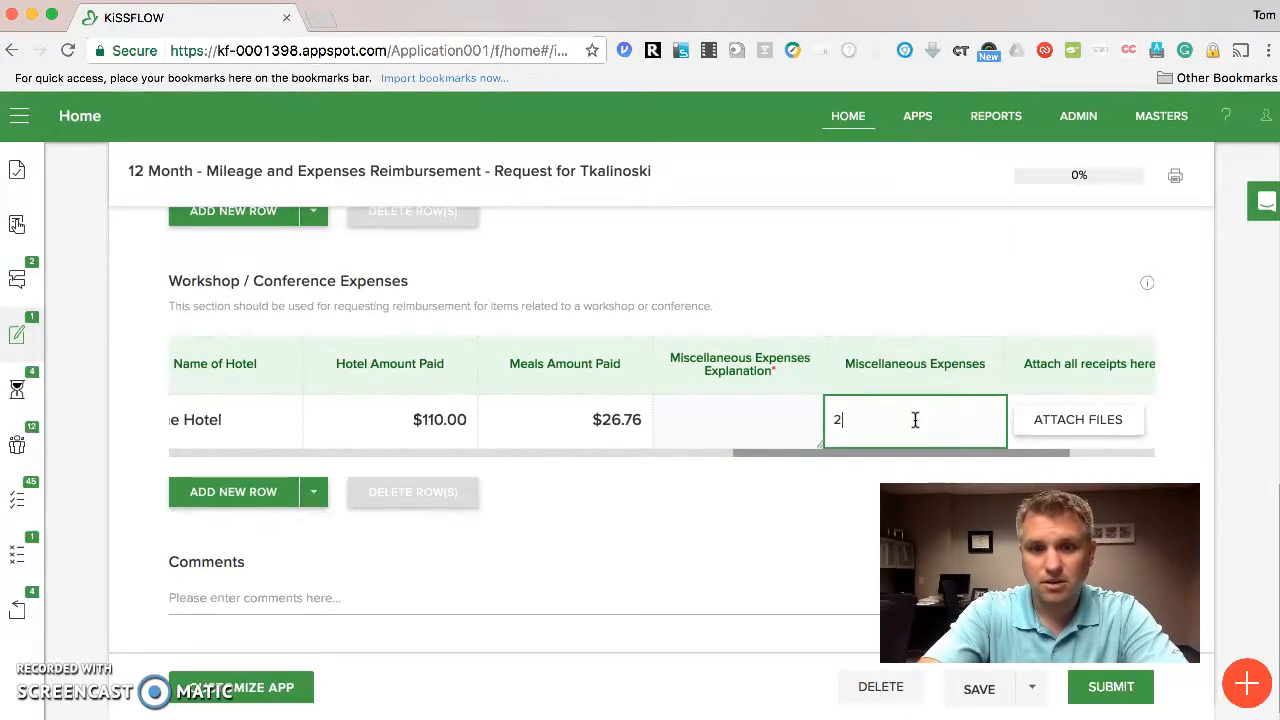
pyautogui.click(794, 423)
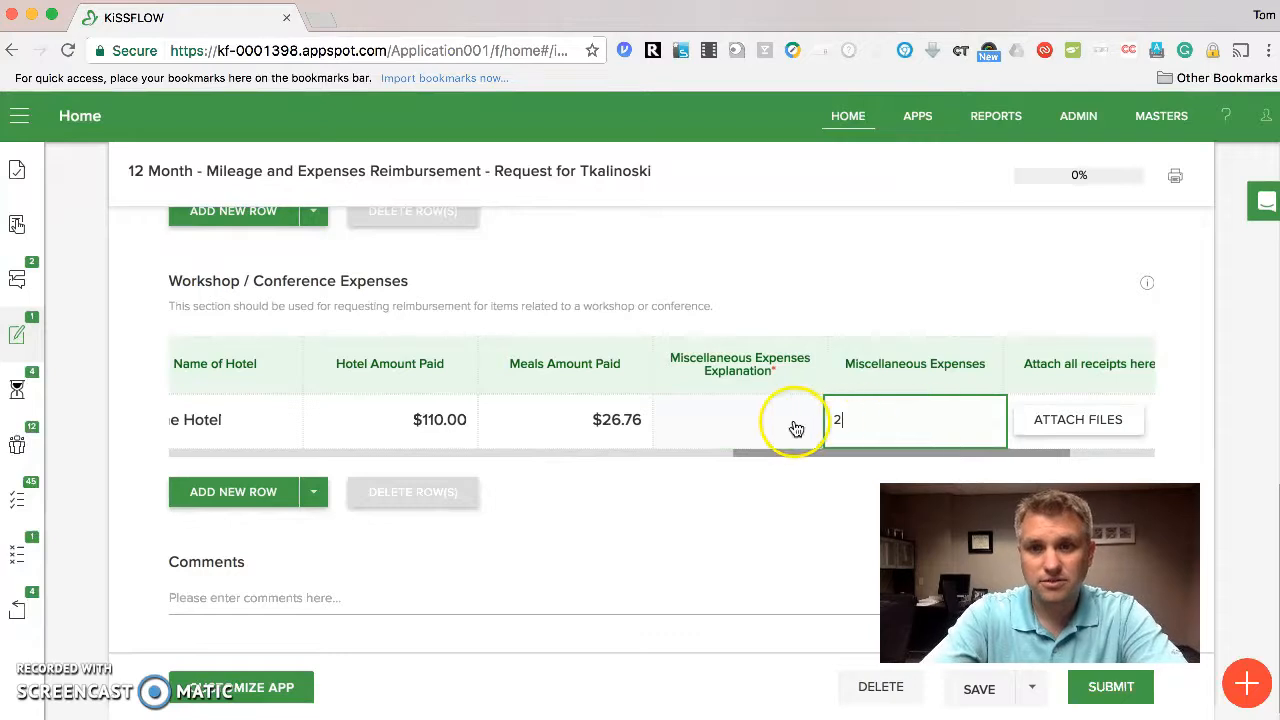
pyautogui.write('parkin')
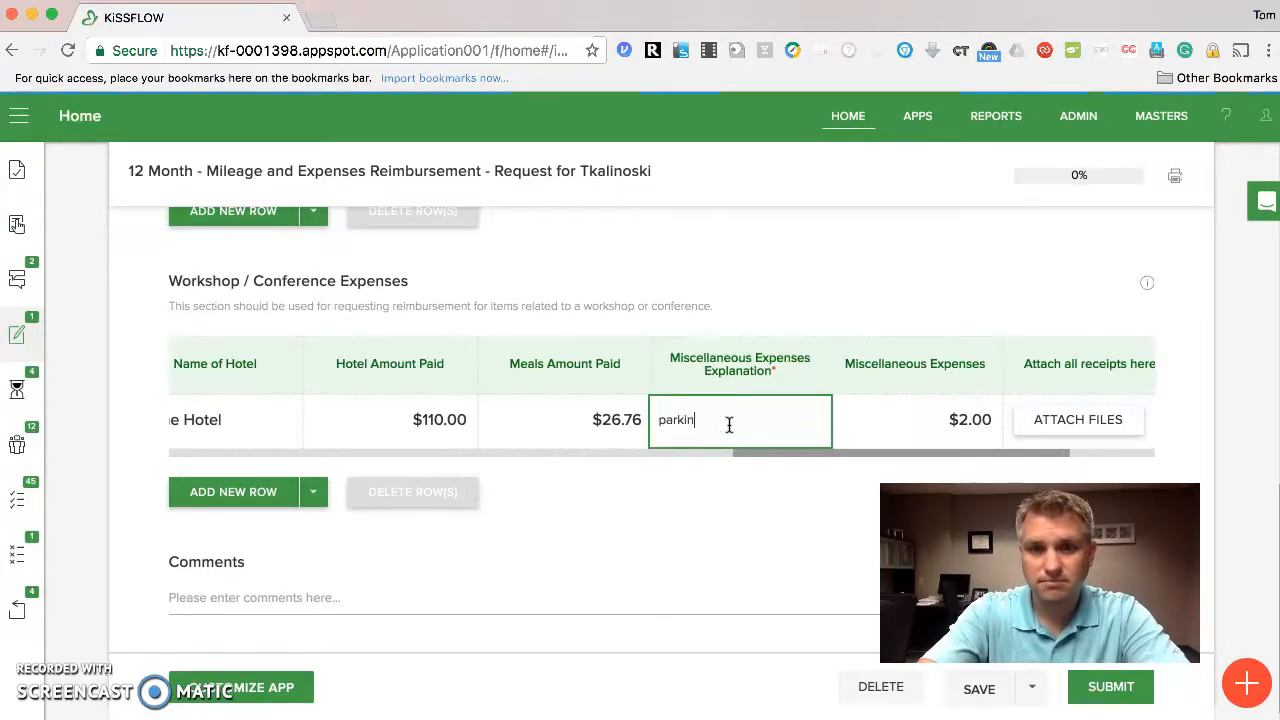
pyautogui.write('g')
# Attach the local file Invoice62884731.doc from Downloads as a receipt for the workshop / conference expense row
pyautogui.click(785, 457)
pyautogui.moveTo(785, 457); pyautogui.dragTo(827, 457)
pyautogui.moveTo(869, 461); pyautogui.dragTo(889, 461)
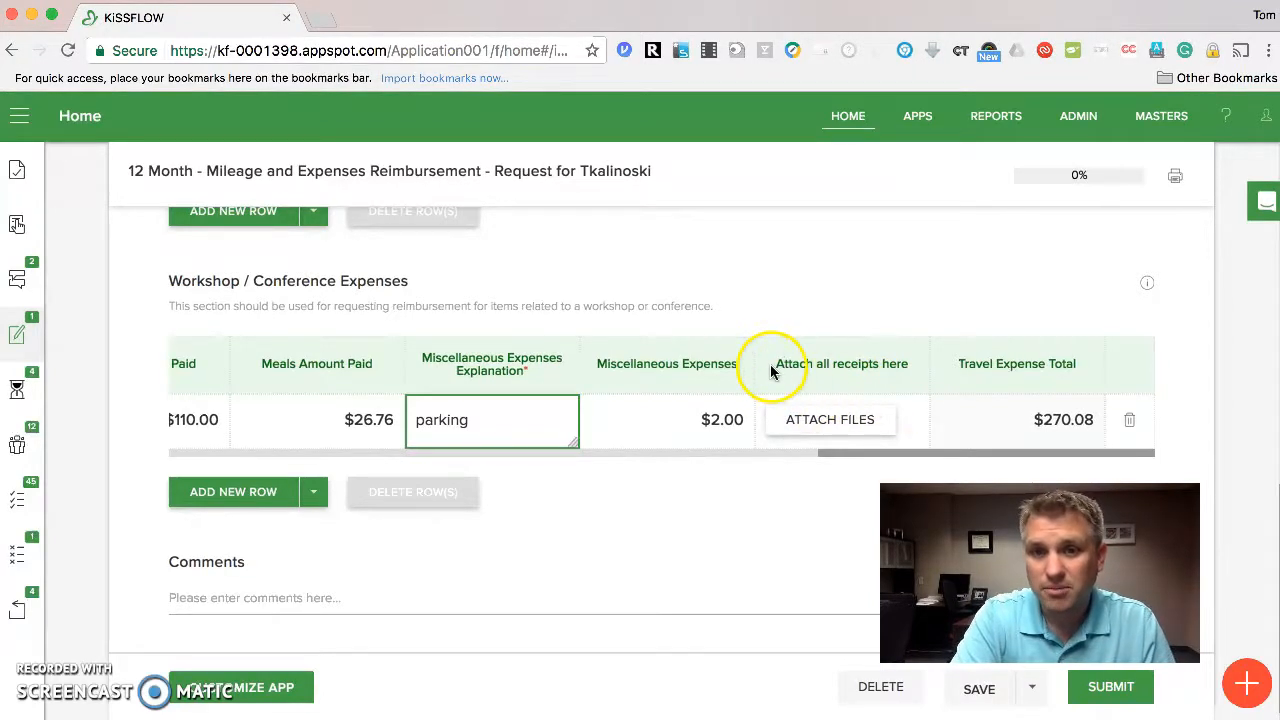
pyautogui.click(805, 425)
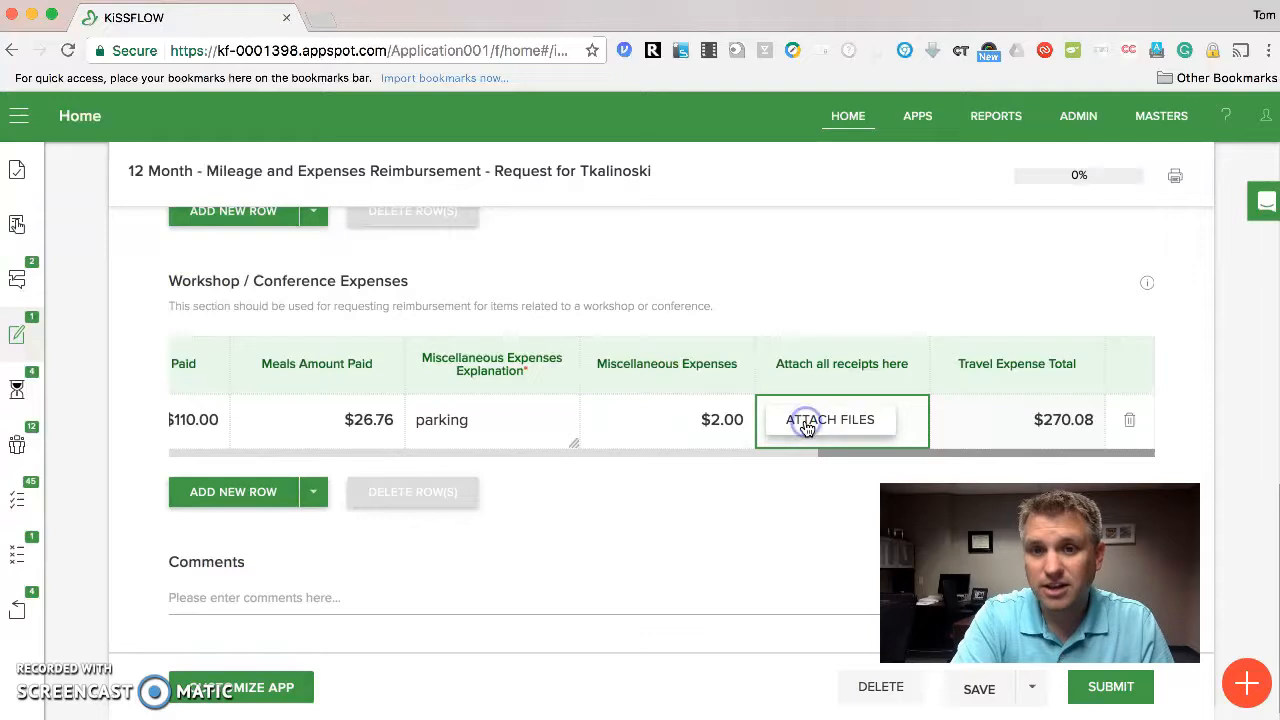
pyautogui.click(806, 424)
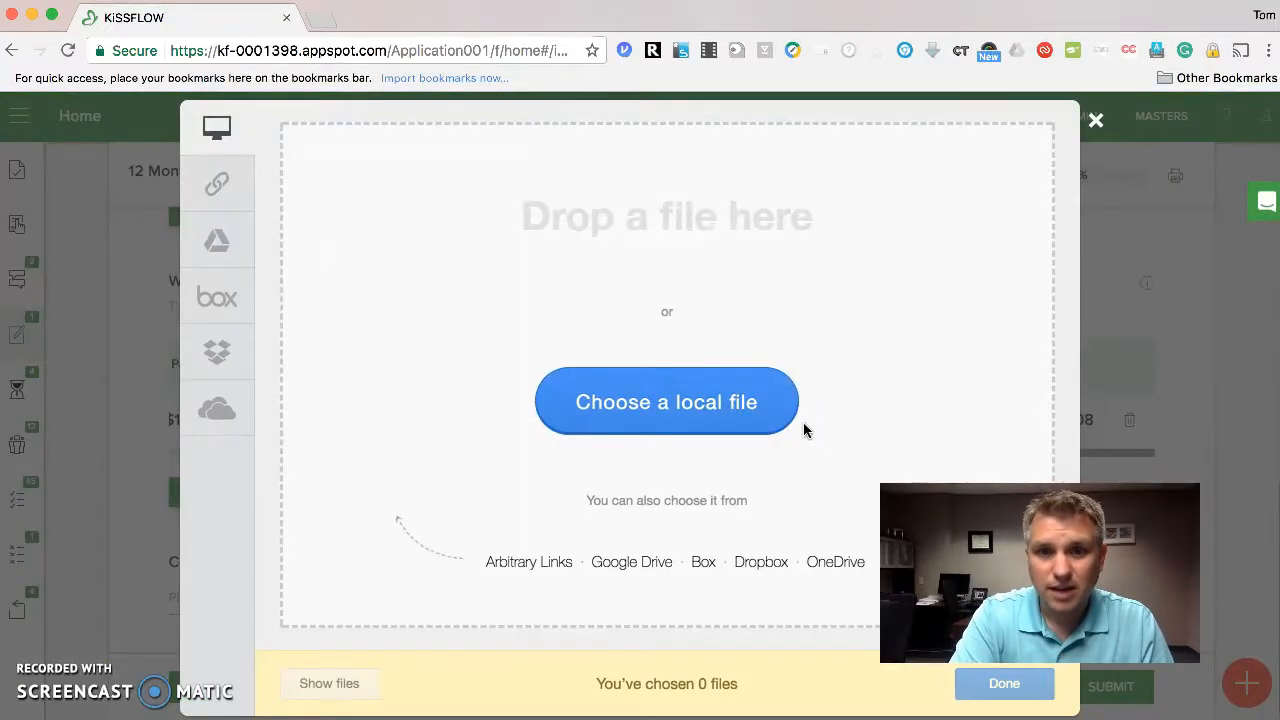
pyautogui.click(749, 400)
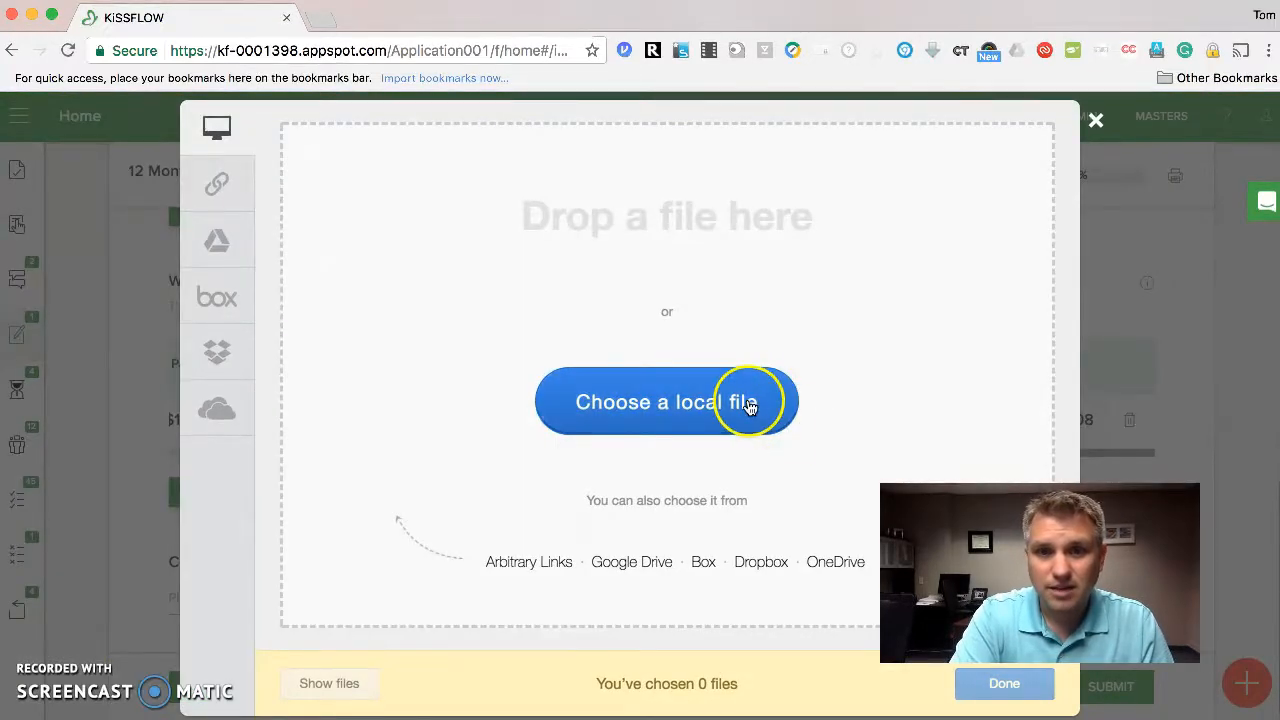
pyautogui.click(690, 398)
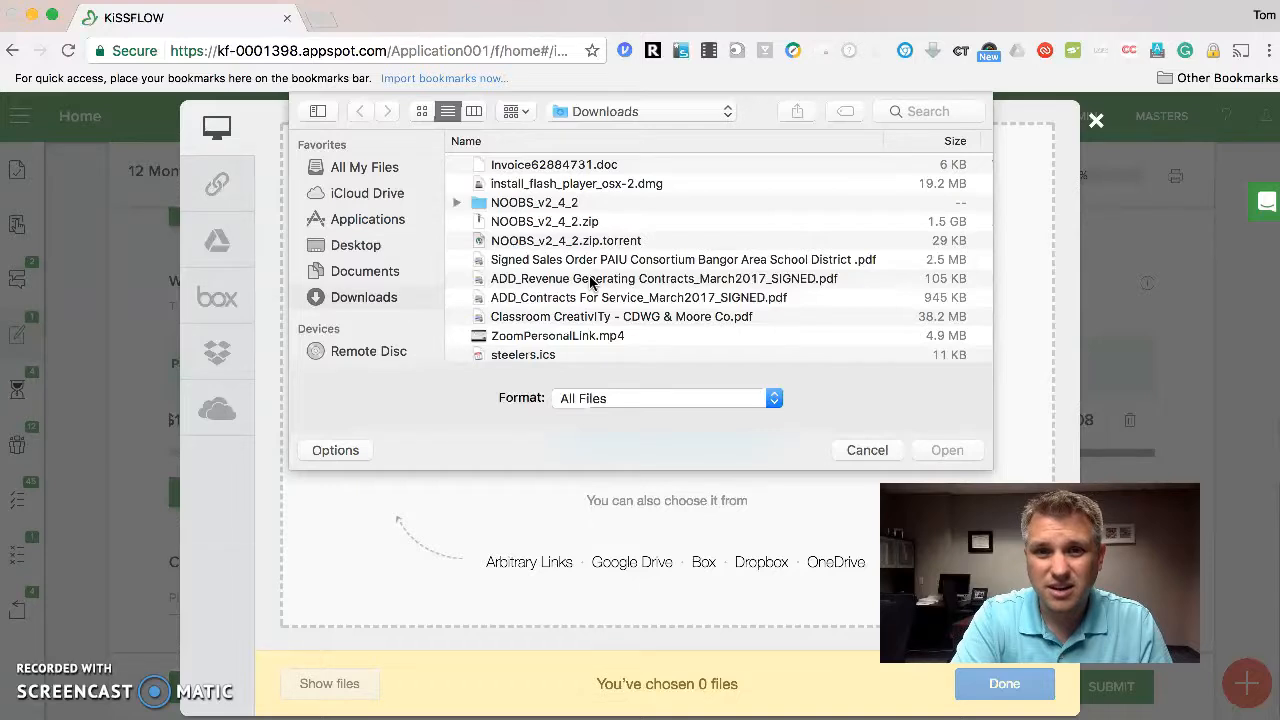
pyautogui.click(573, 168)
pyautogui.click(947, 452)
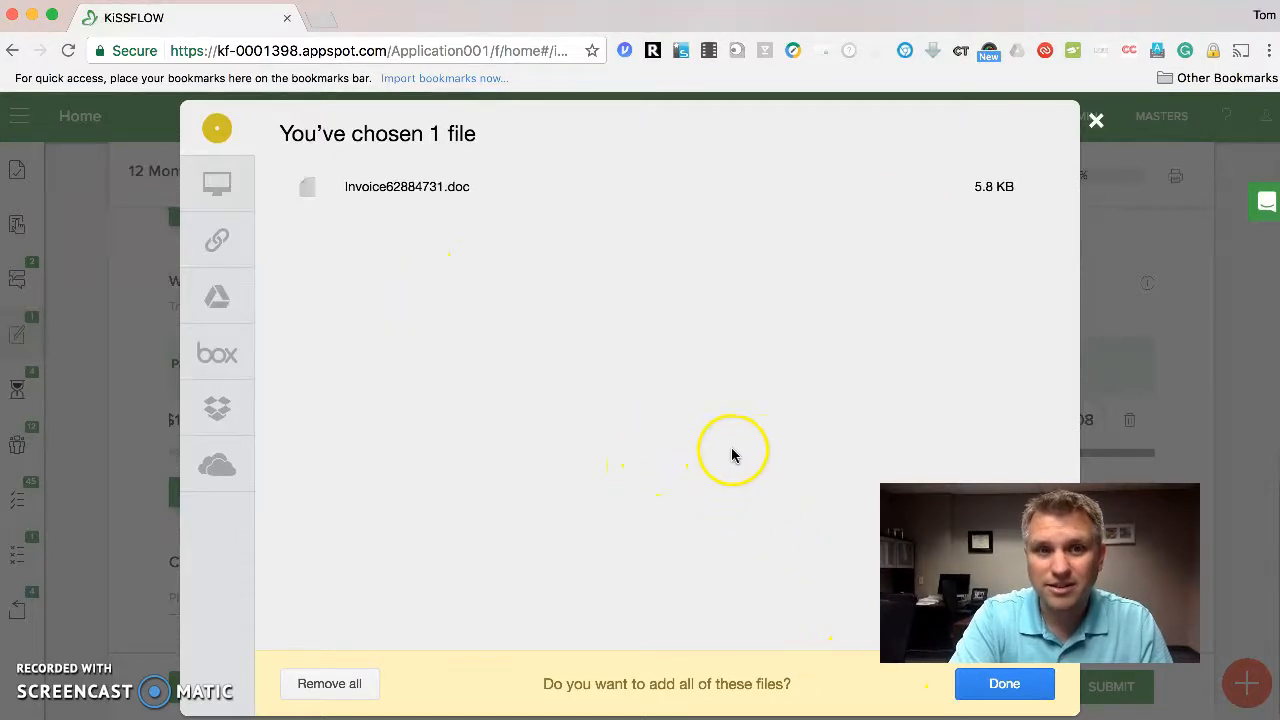
pyautogui.click(1020, 692)
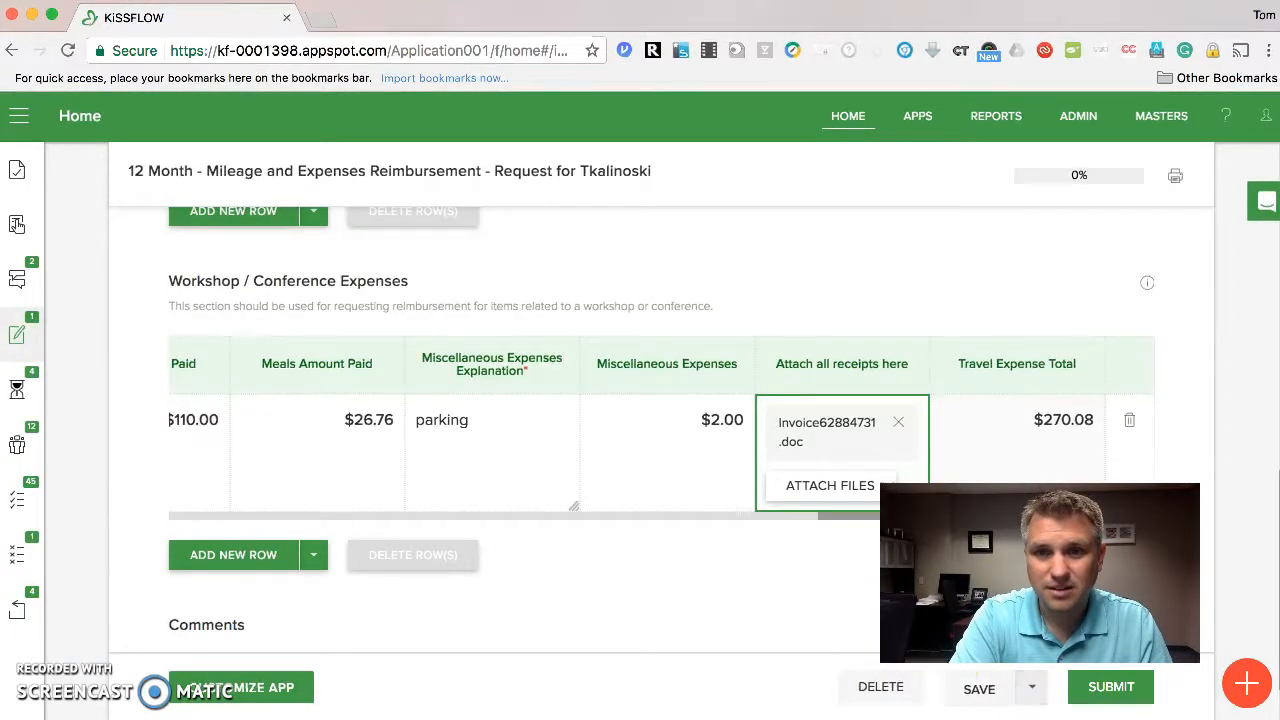
# Attach "Signed Sales Order PAIU Consortium Bangor Area School District .pdf" from Downloads as a second receipt in the same row
pyautogui.click(828, 492)
pyautogui.click(677, 400)
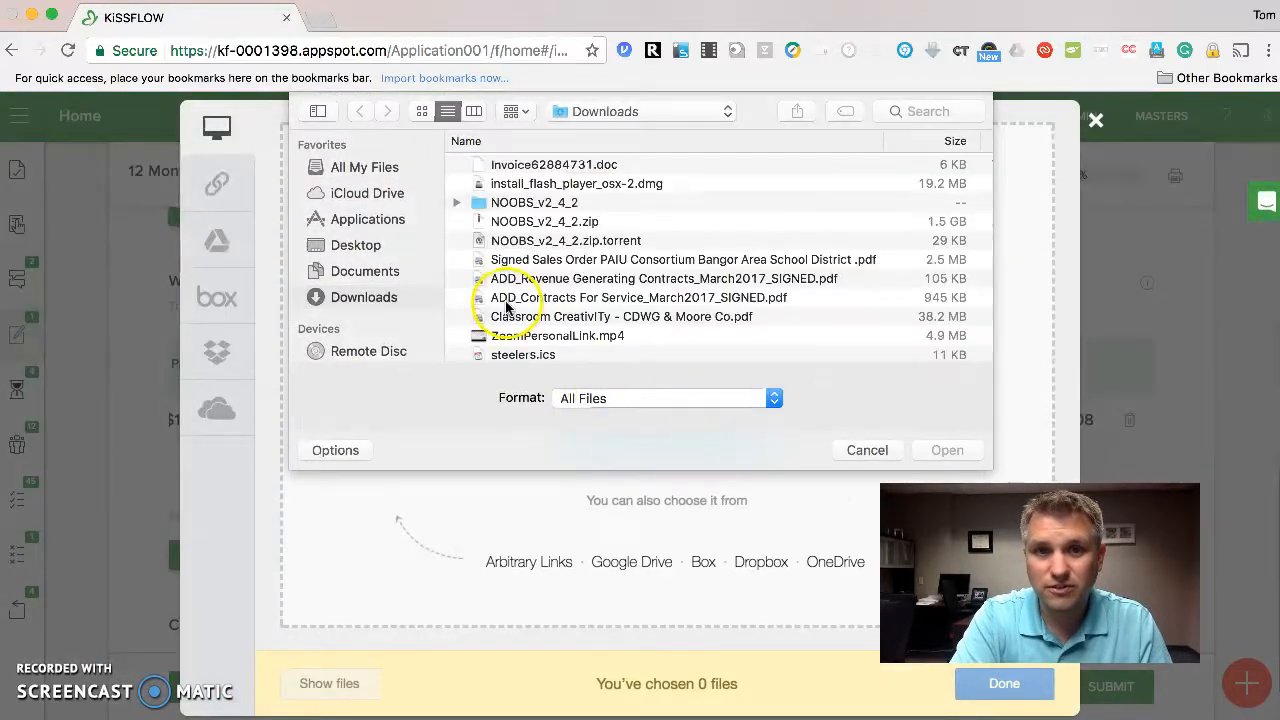
pyautogui.click(560, 259)
pyautogui.click(950, 450)
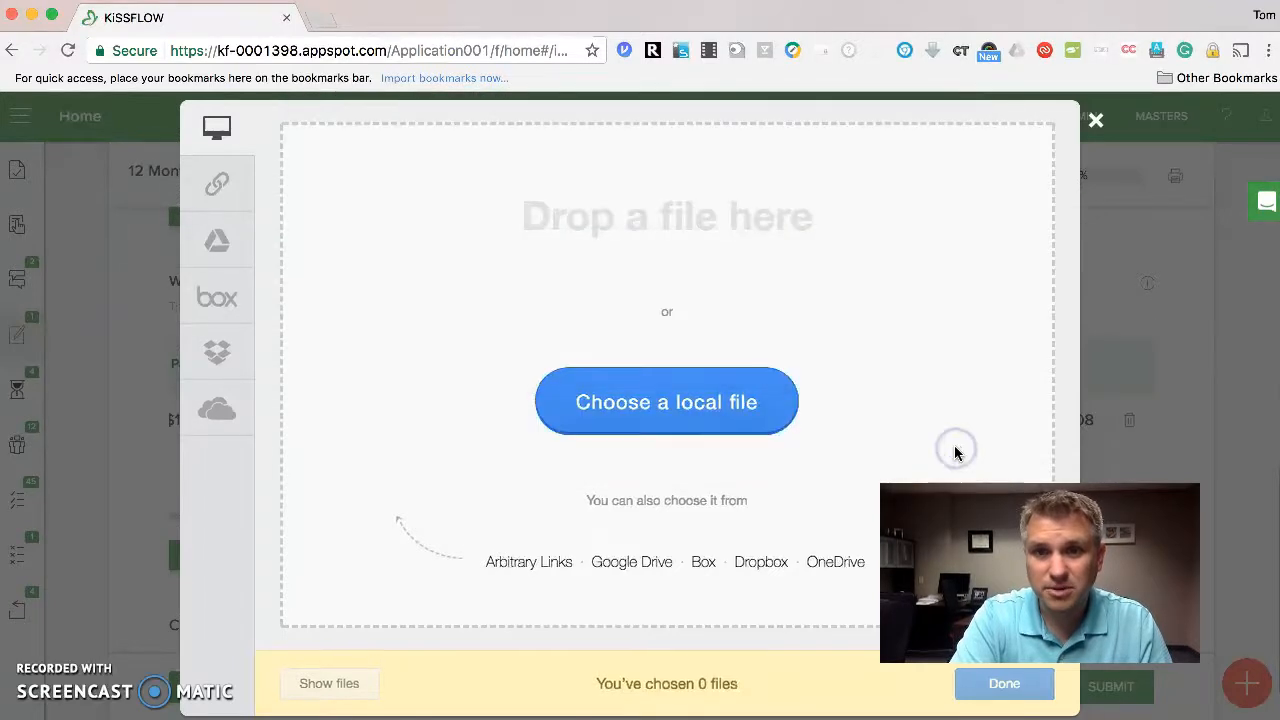
pyautogui.click(999, 694)
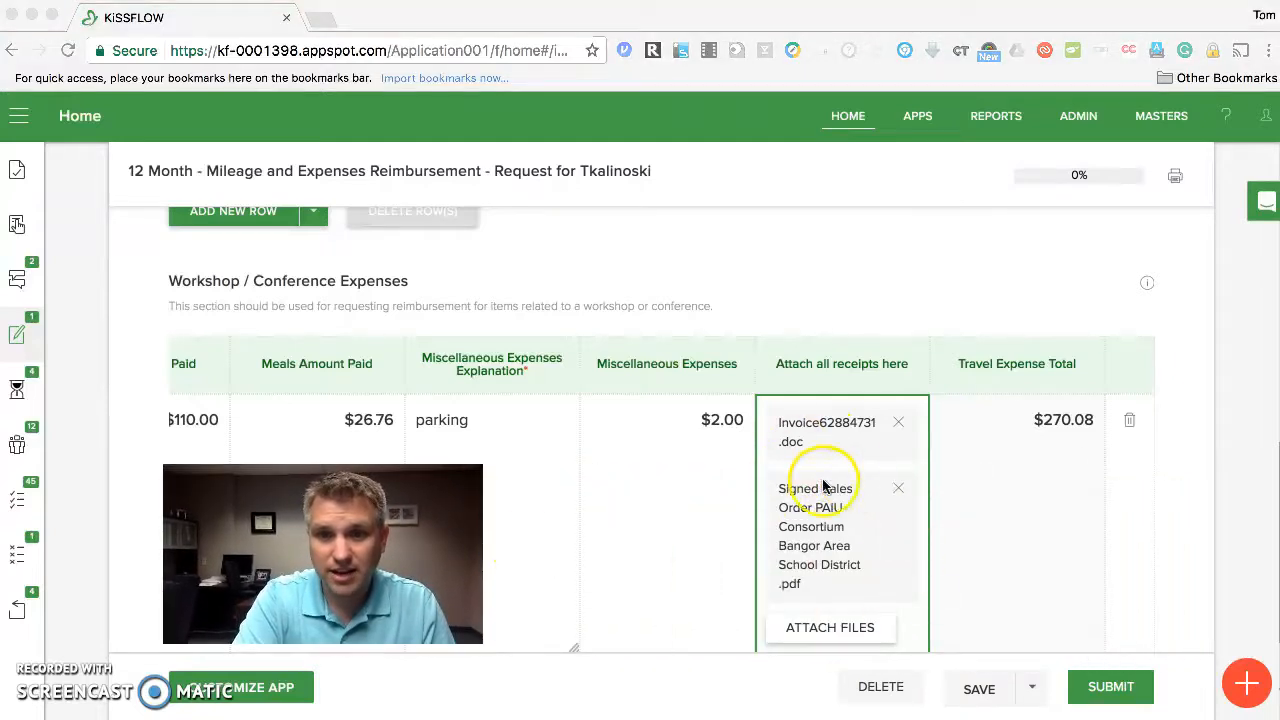
# Review the mileage and reimbursement totals in the summary section of the request form
pyautogui.scroll(-3, 981, 461)
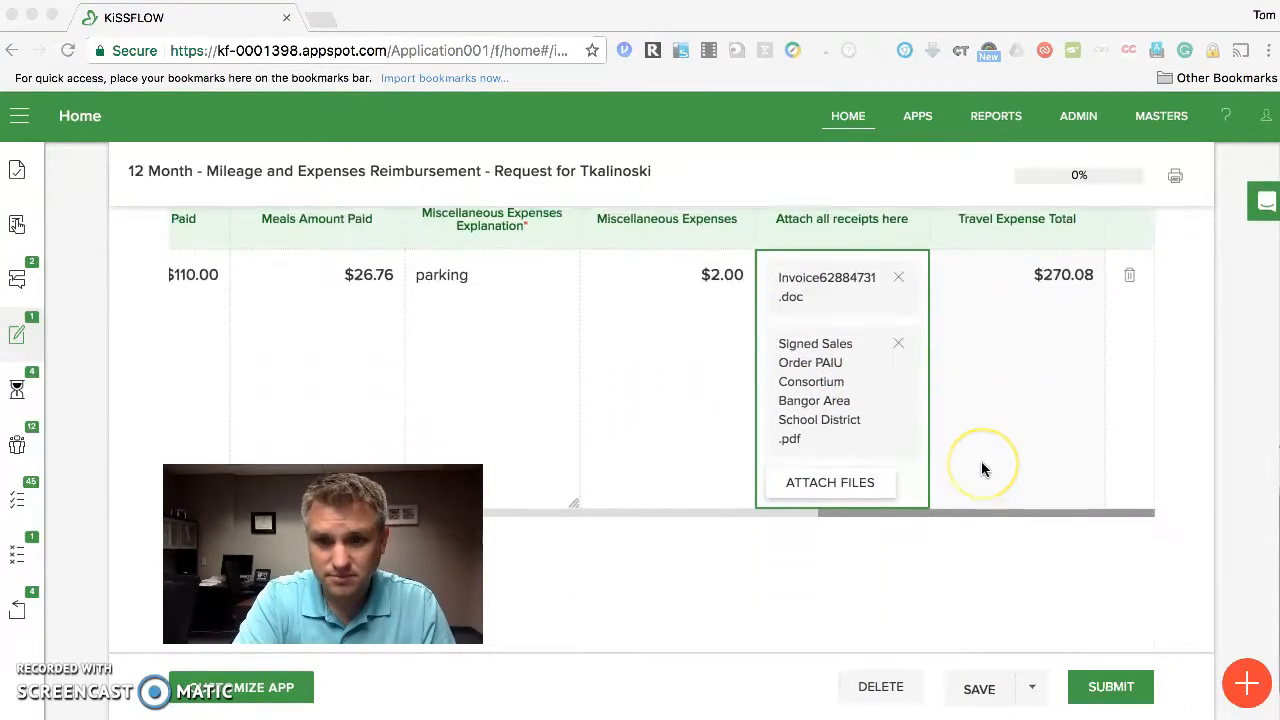
pyautogui.scroll(-2, 981, 461)
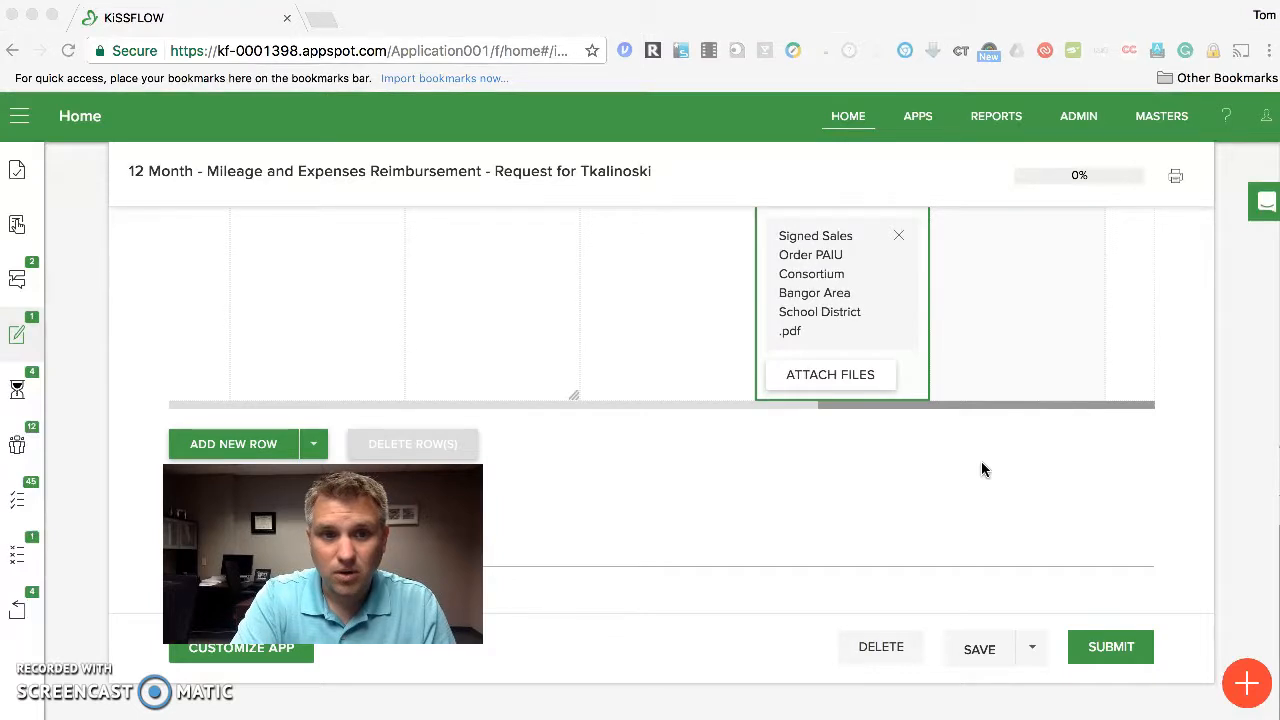
pyautogui.scroll(10, 981, 469)
pyautogui.scroll(-3, 981, 469)
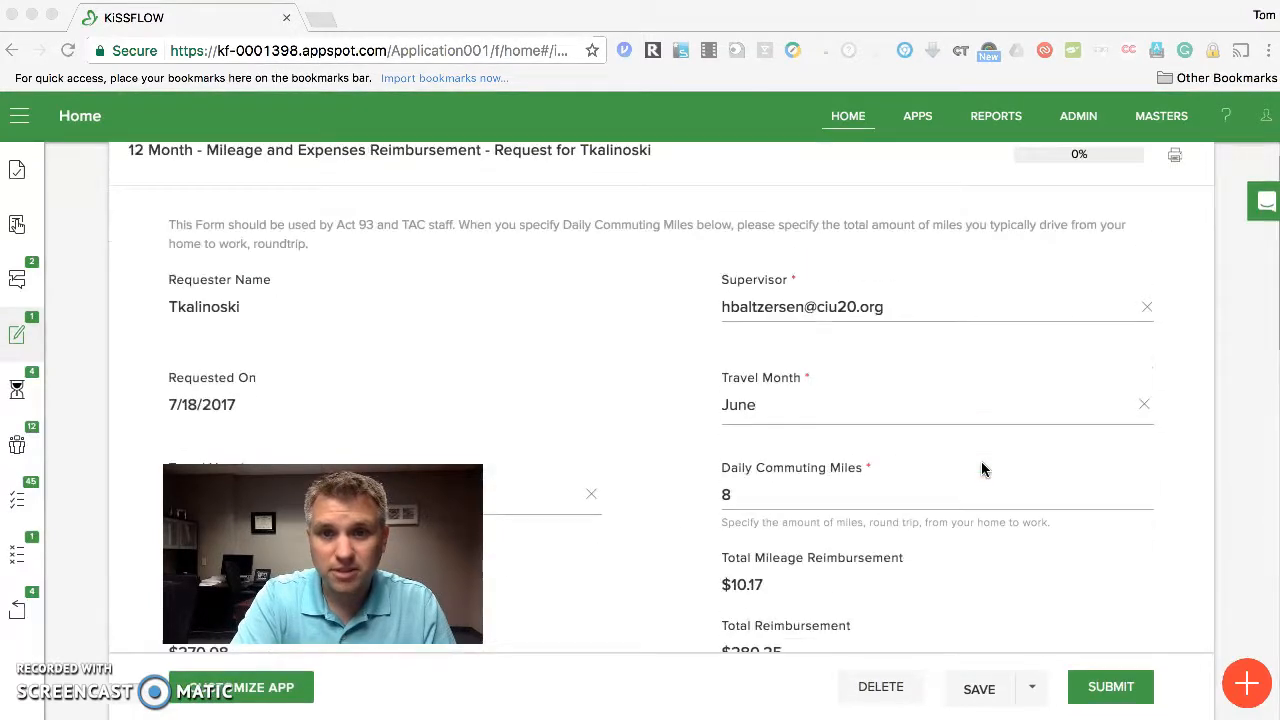
pyautogui.scroll(-1, 981, 469)
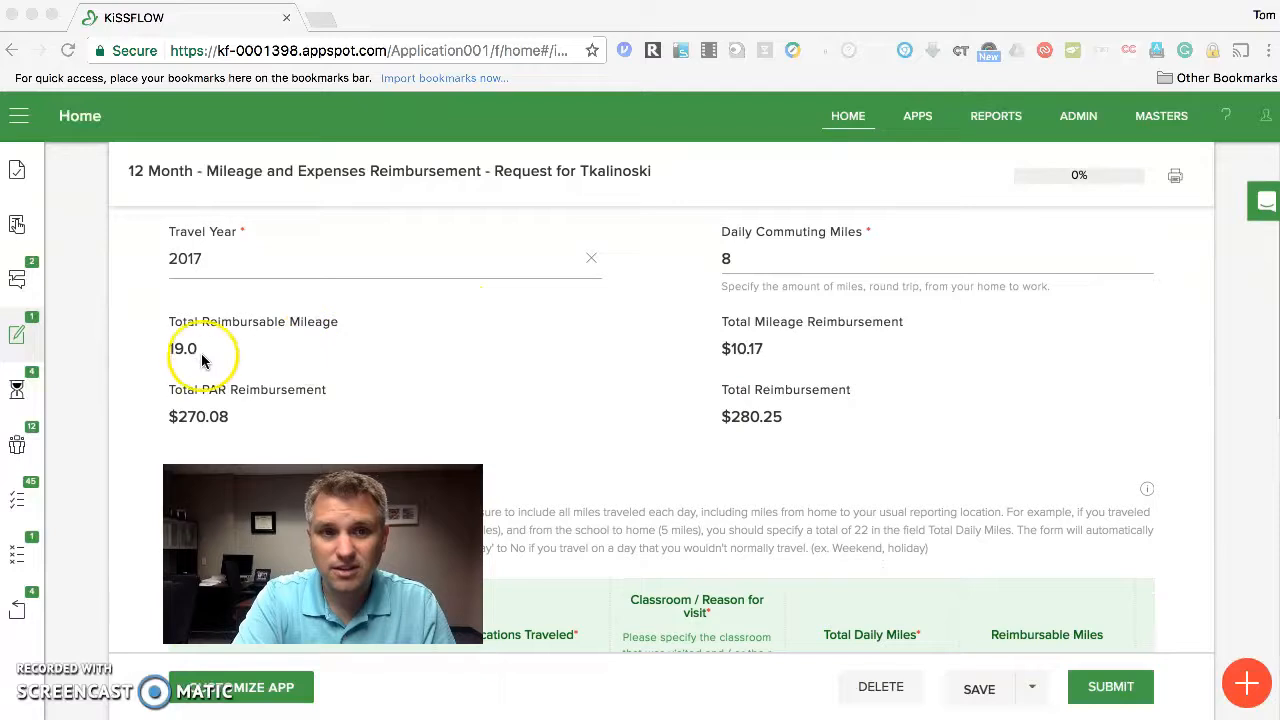